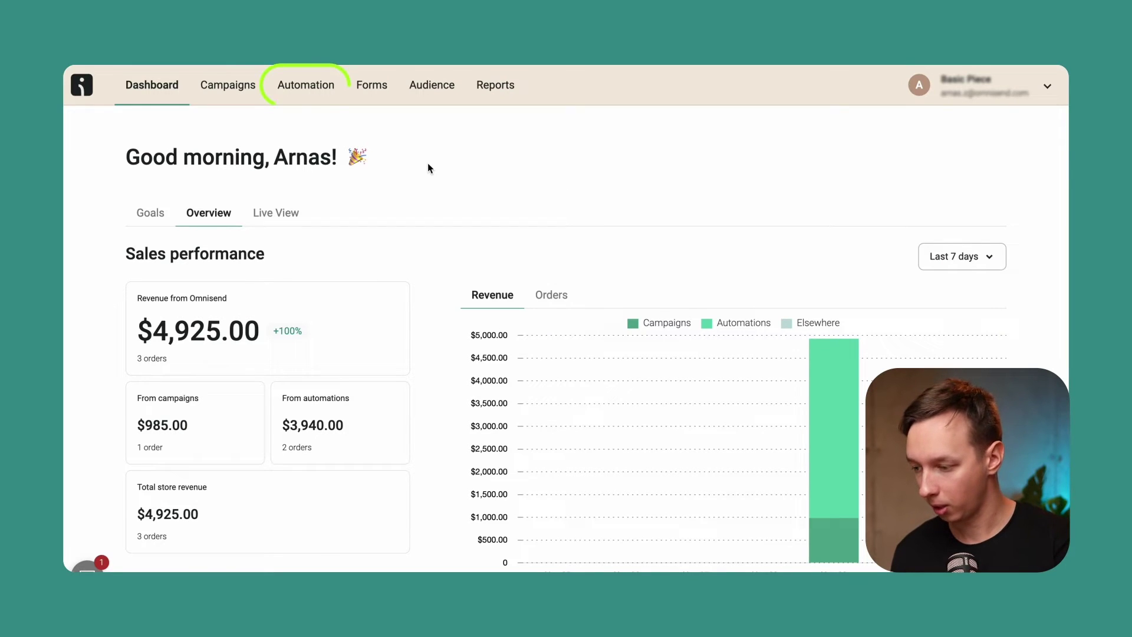
# Create a workflow from the pre-built Welcome template, opening Welcome No.1081 in the editor.
pyautogui.click(311, 97)
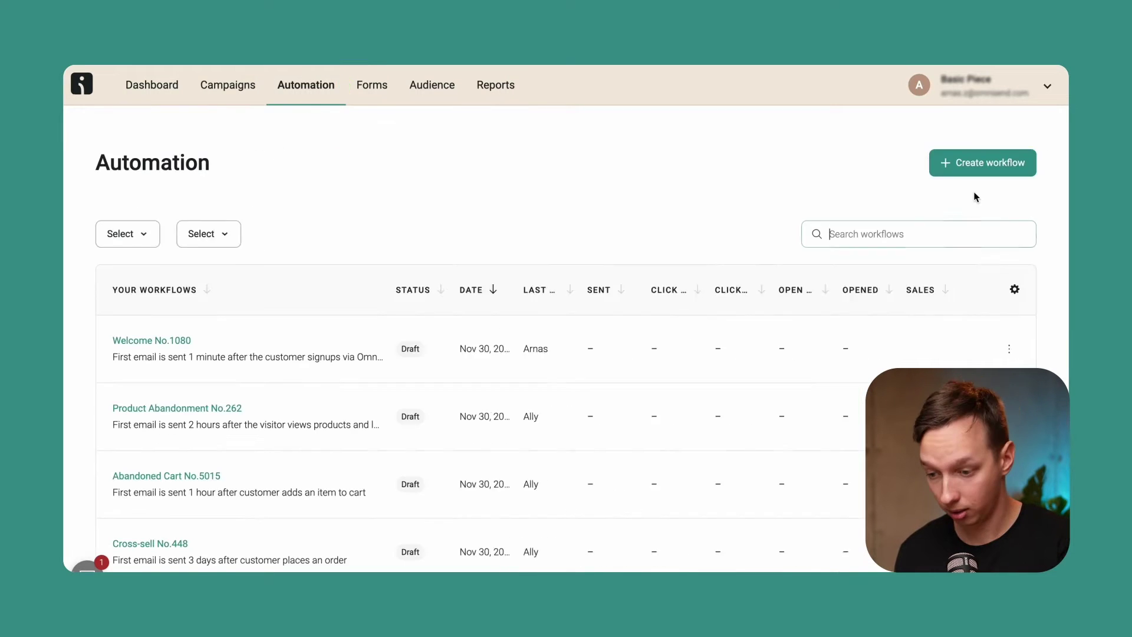
pyautogui.click(983, 171)
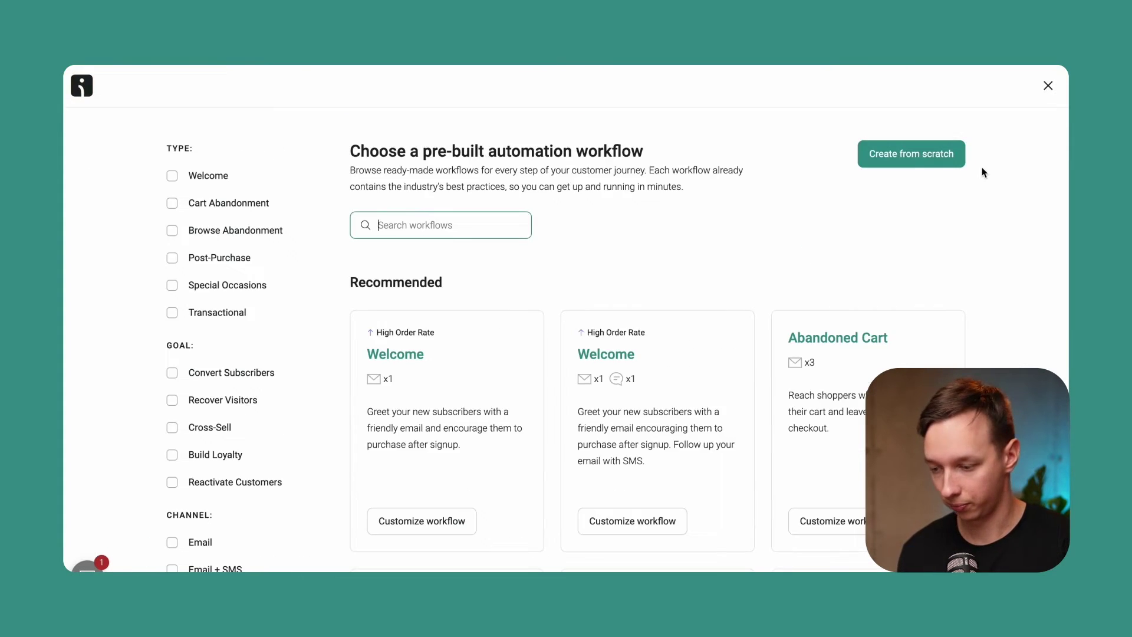
pyautogui.click(670, 273)
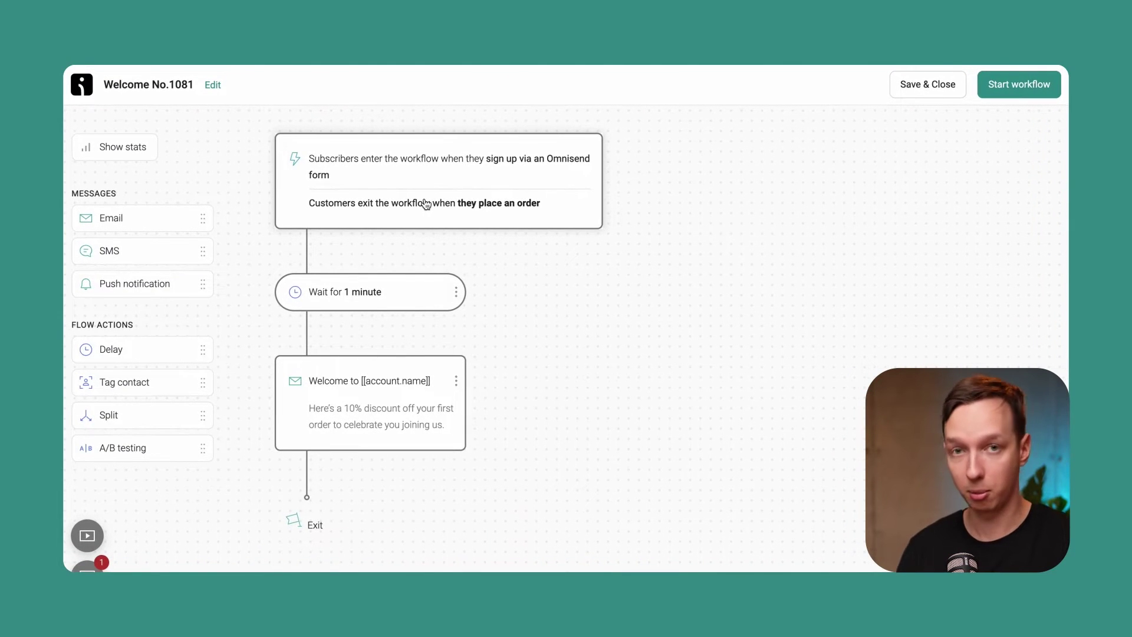
pyautogui.click(379, 204)
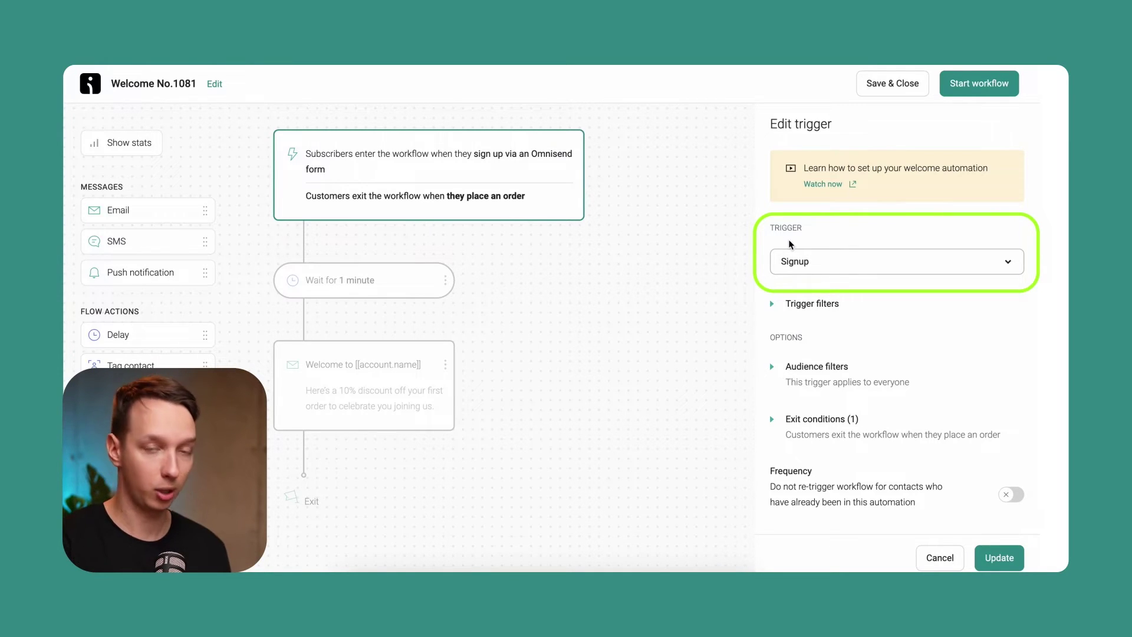
pyautogui.click(628, 235)
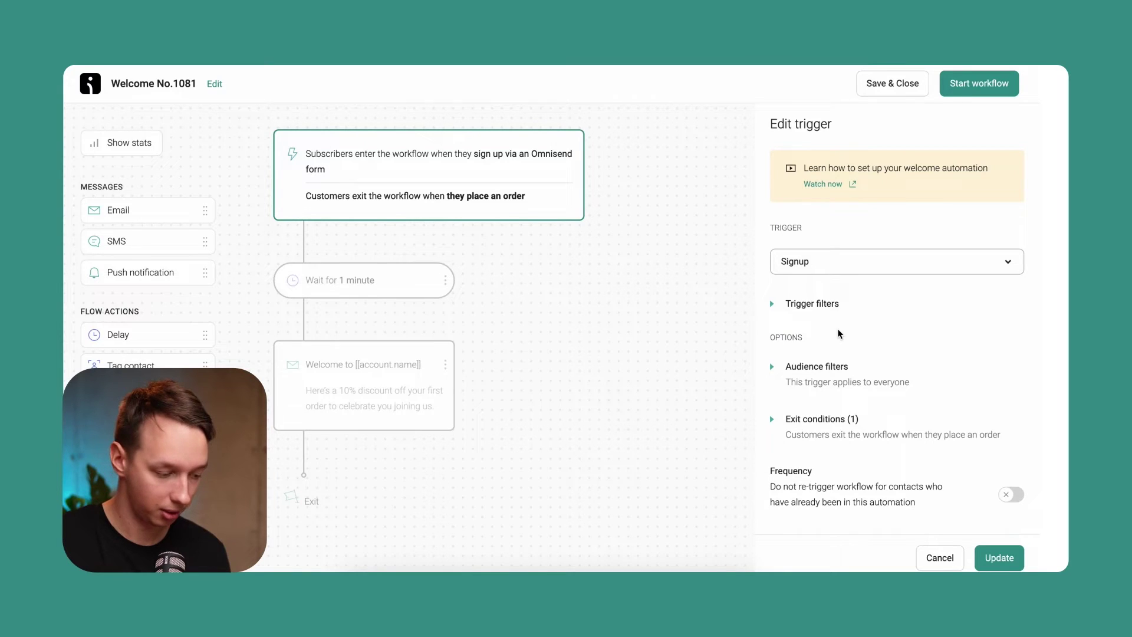
pyautogui.click(453, 472)
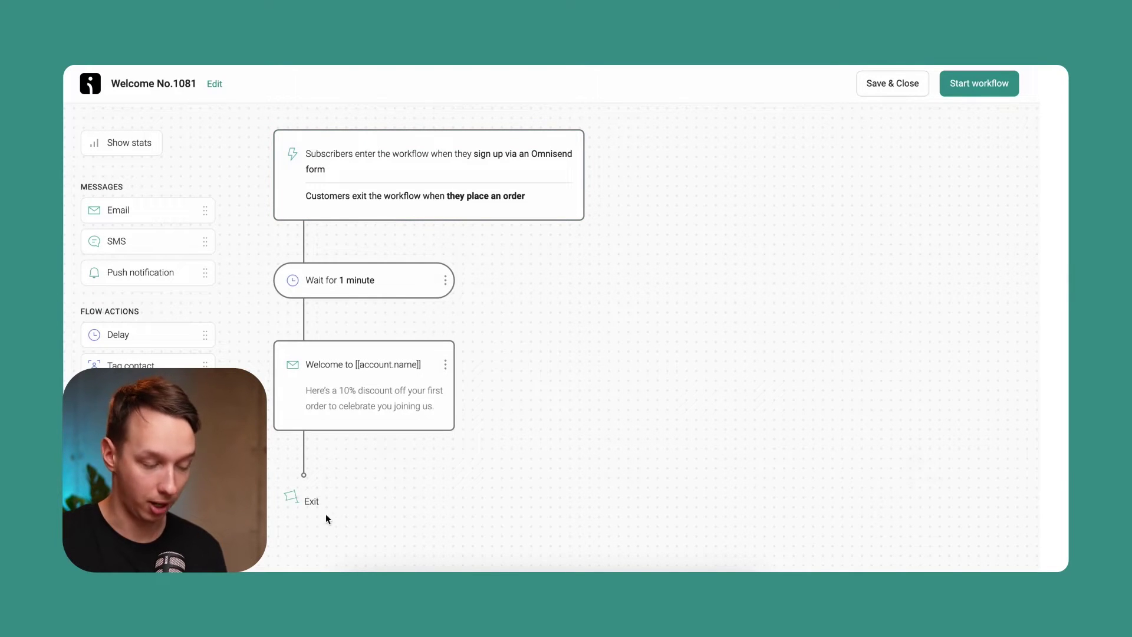
pyautogui.click(447, 175)
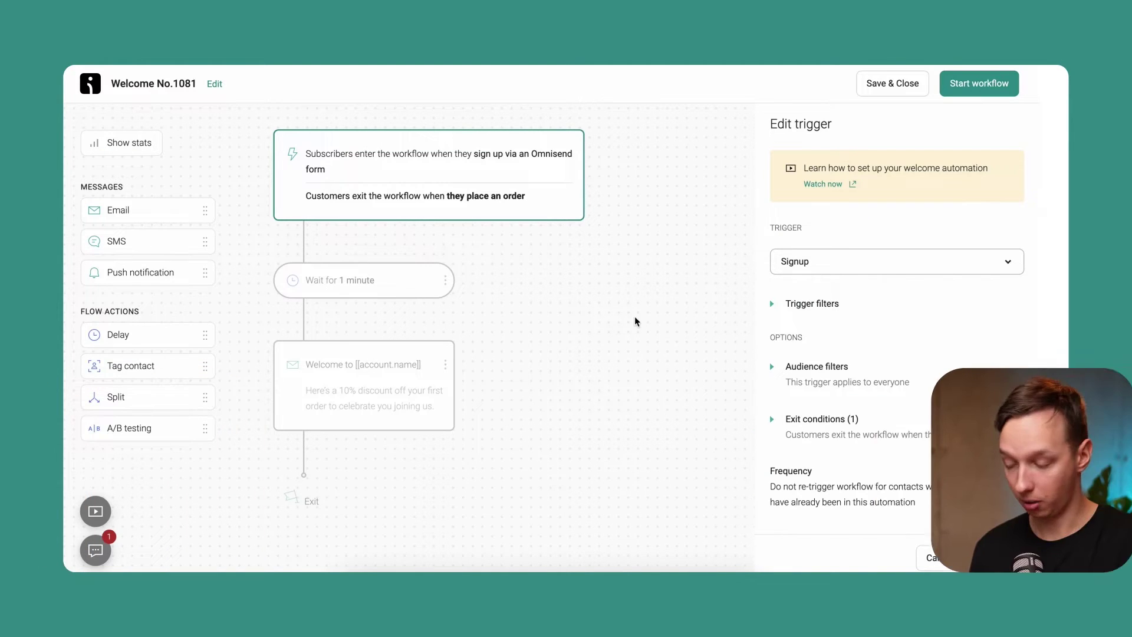
pyautogui.click(587, 309)
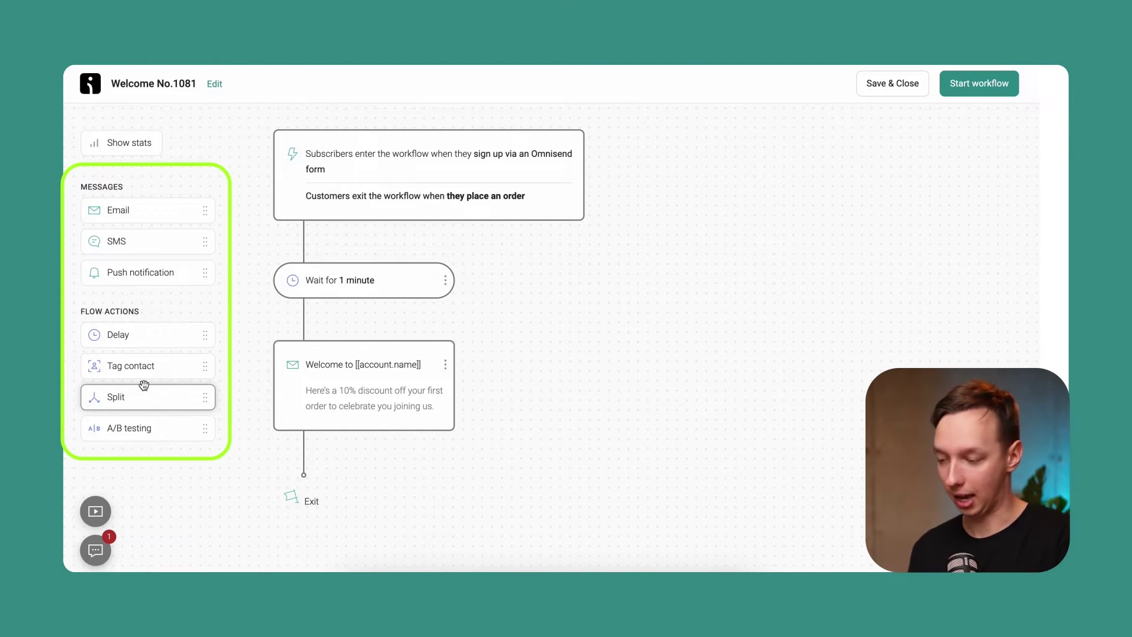
# Check the 1-minute wait's delay settings, then bring up the welcome email's subject and preheader.
pyautogui.click(421, 293)
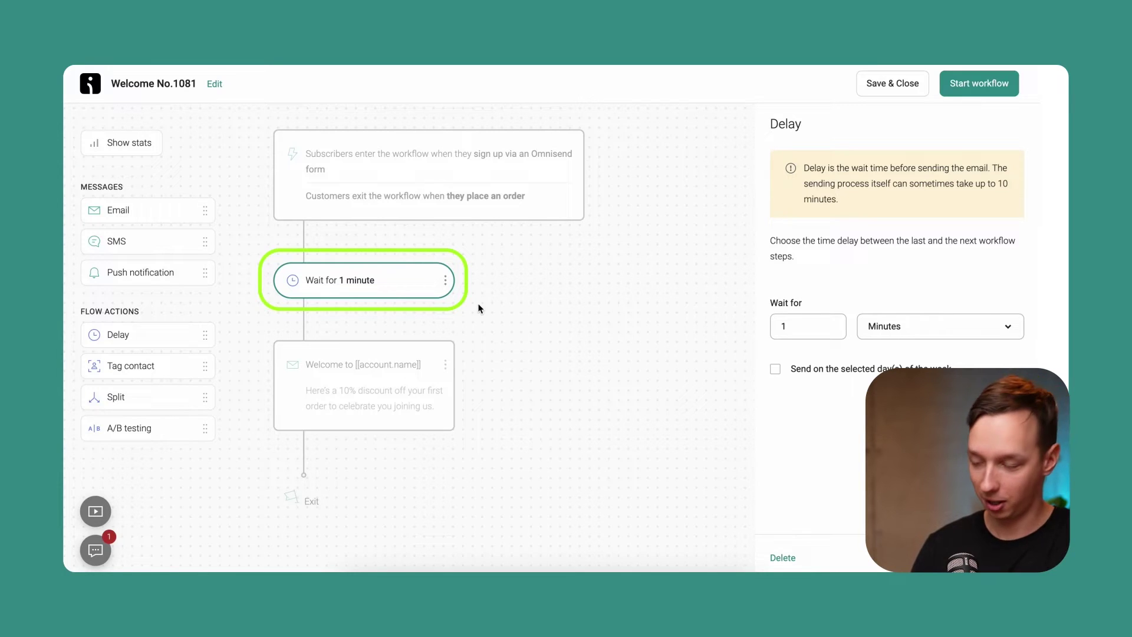
pyautogui.click(401, 241)
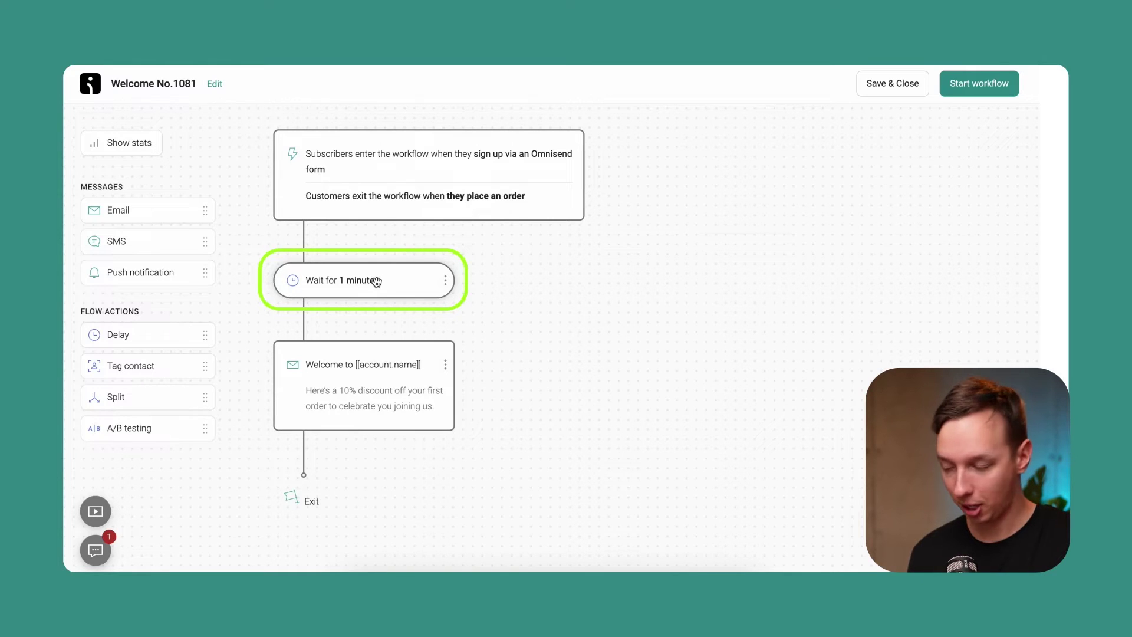
pyautogui.click(346, 378)
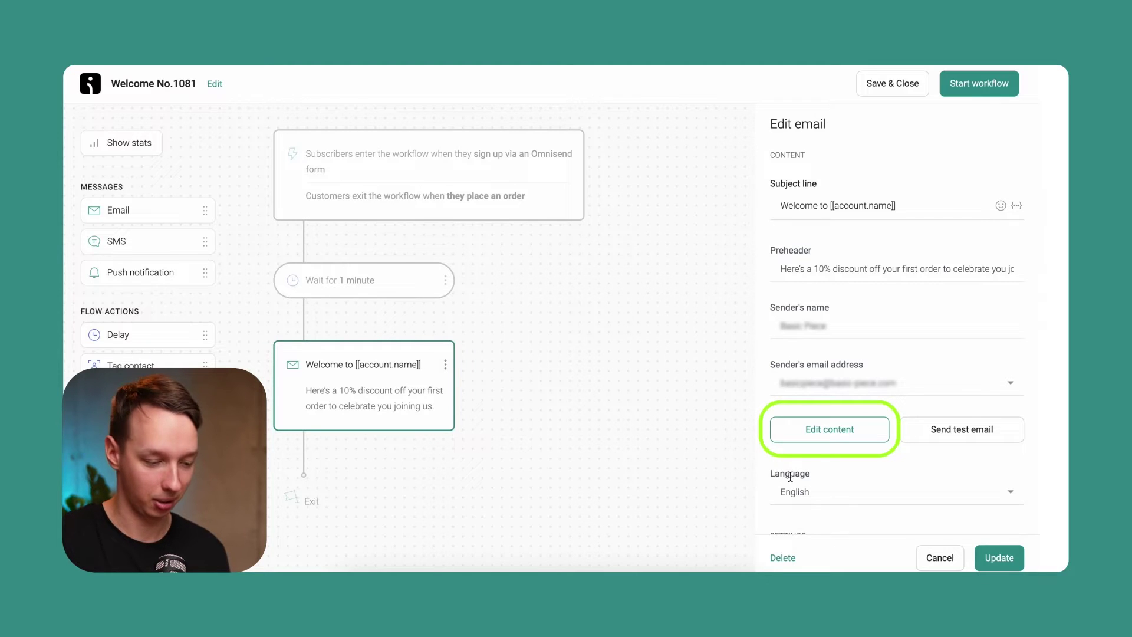
# Review the 'Welcome aboard!' email content and its 10% discount code block.
pyautogui.click(812, 441)
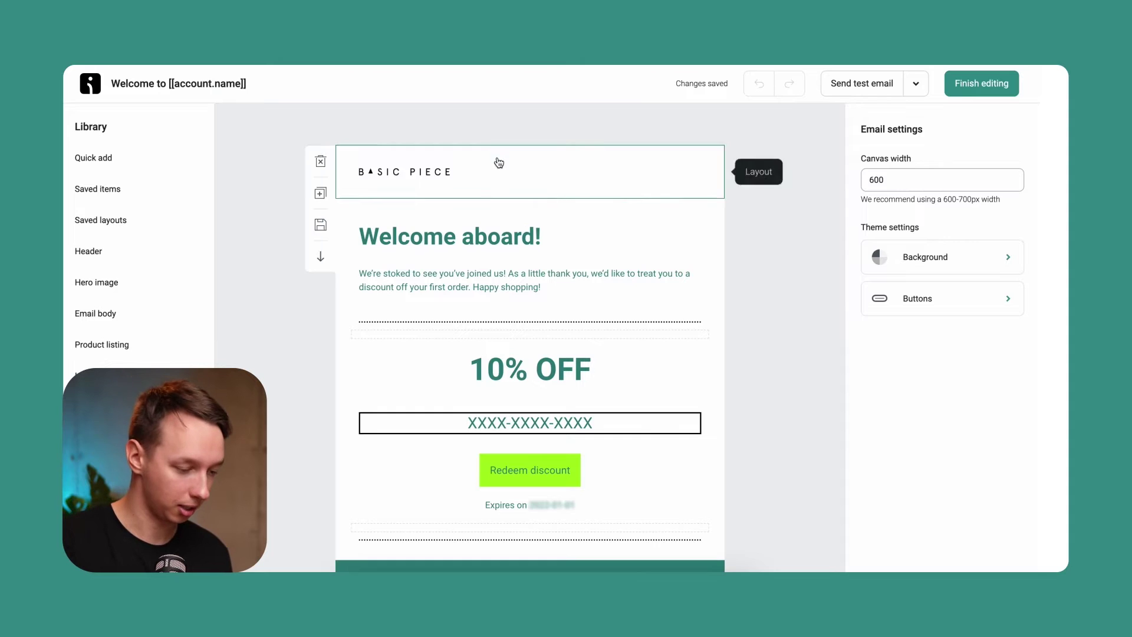
pyautogui.scroll(-2, 483, 441)
pyautogui.scroll(-2, 483, 441)
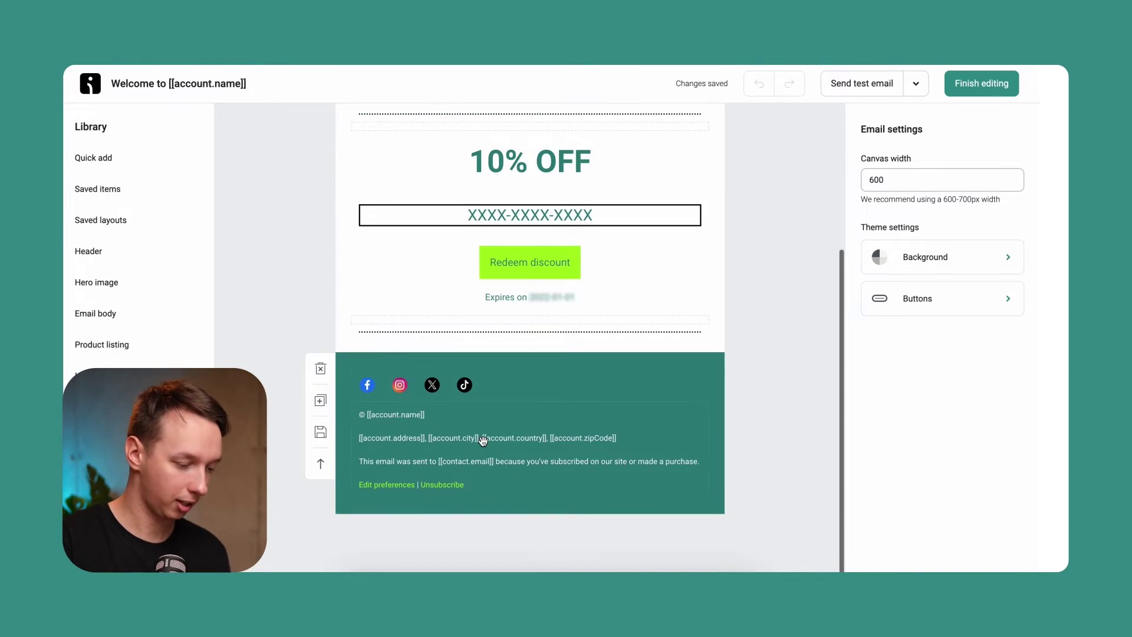
pyautogui.scroll(1, 483, 441)
pyautogui.scroll(1, 483, 441)
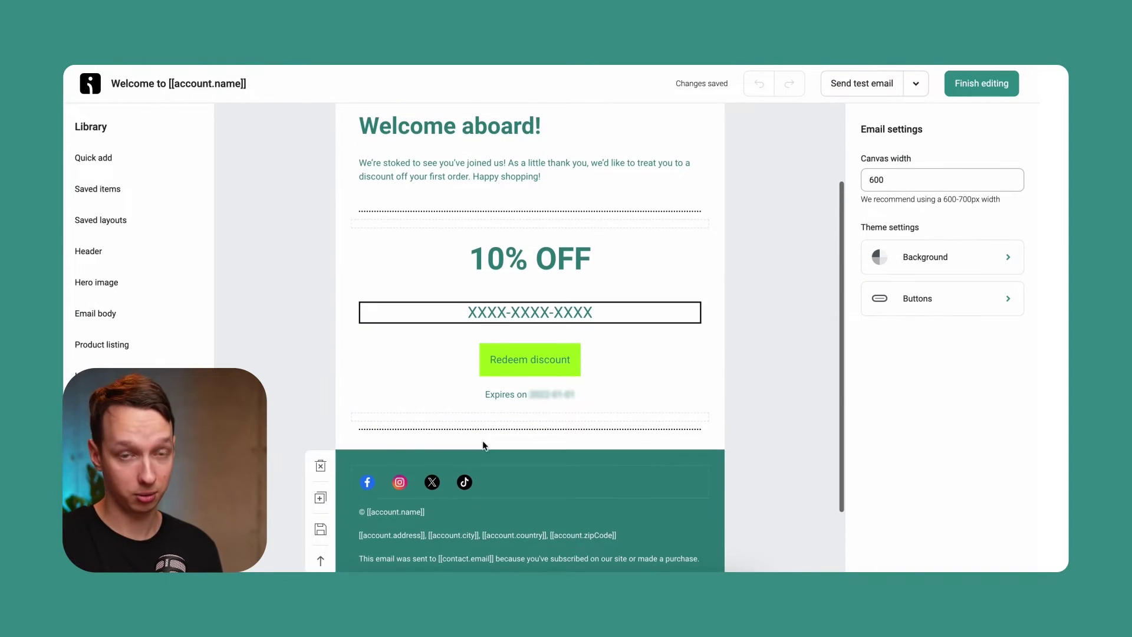
pyautogui.click(481, 313)
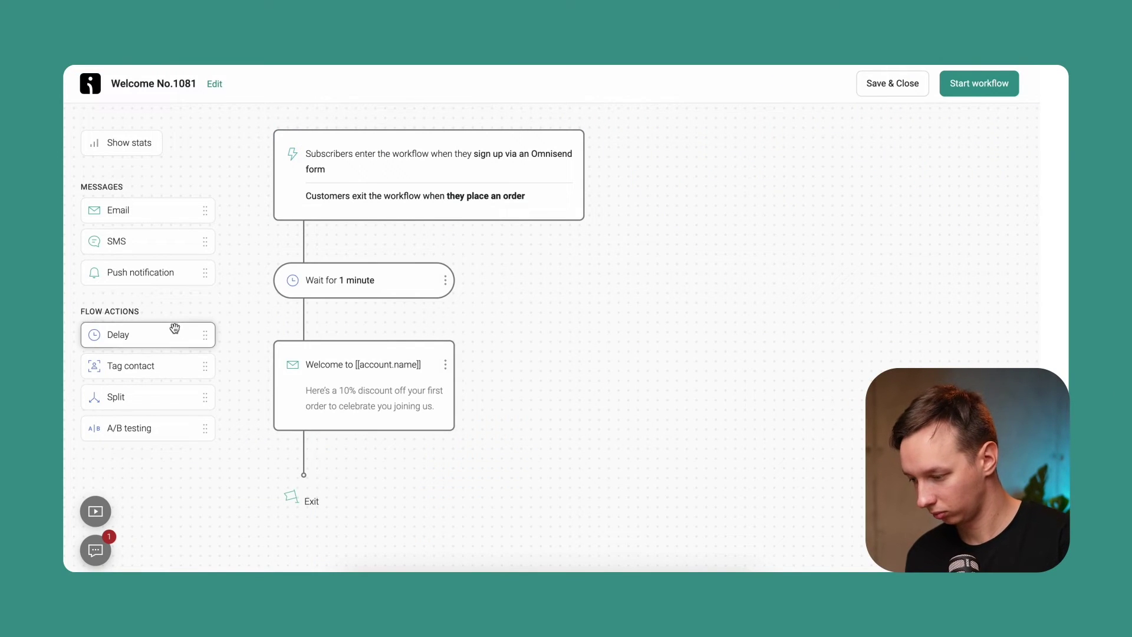
# Add a 1-day wait, 'How we started' email, a second wait and 'Join our community!' email.
pyautogui.moveTo(142, 337); pyautogui.dragTo(319, 464)
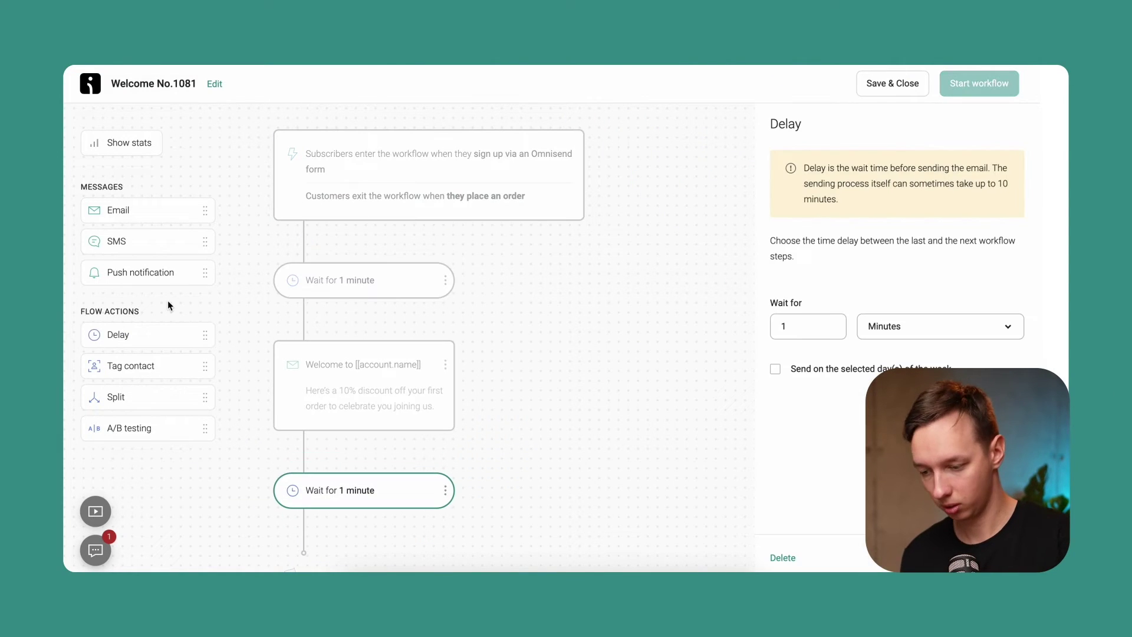
pyautogui.moveTo(146, 198); pyautogui.dragTo(364, 479)
pyautogui.scroll(-3, 338, 454)
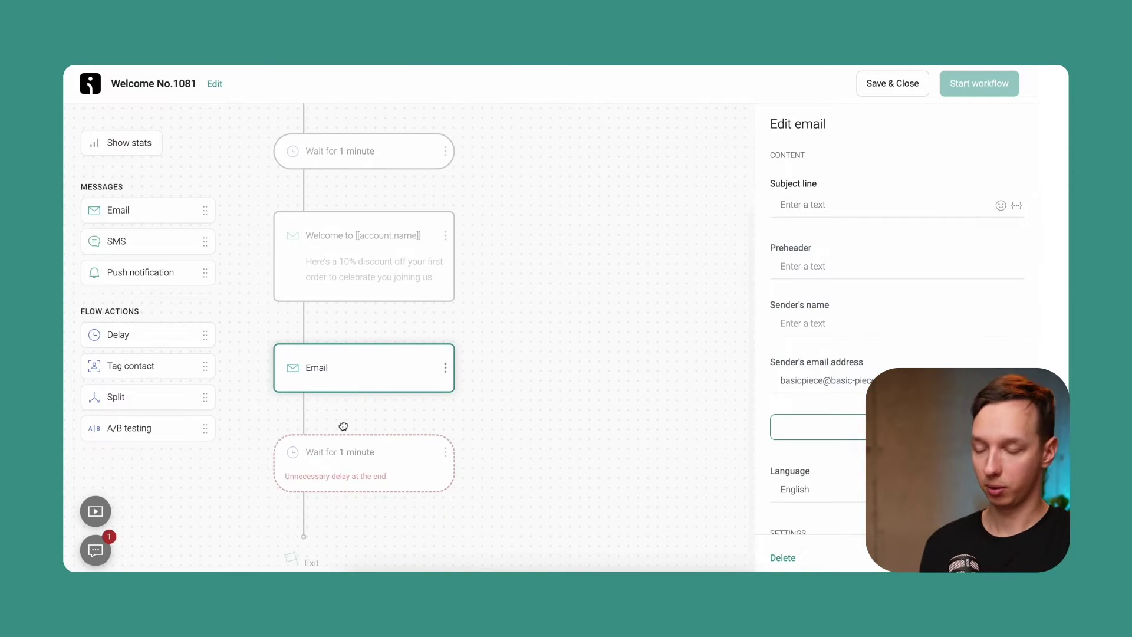
pyautogui.moveTo(343, 426); pyautogui.dragTo(438, 373)
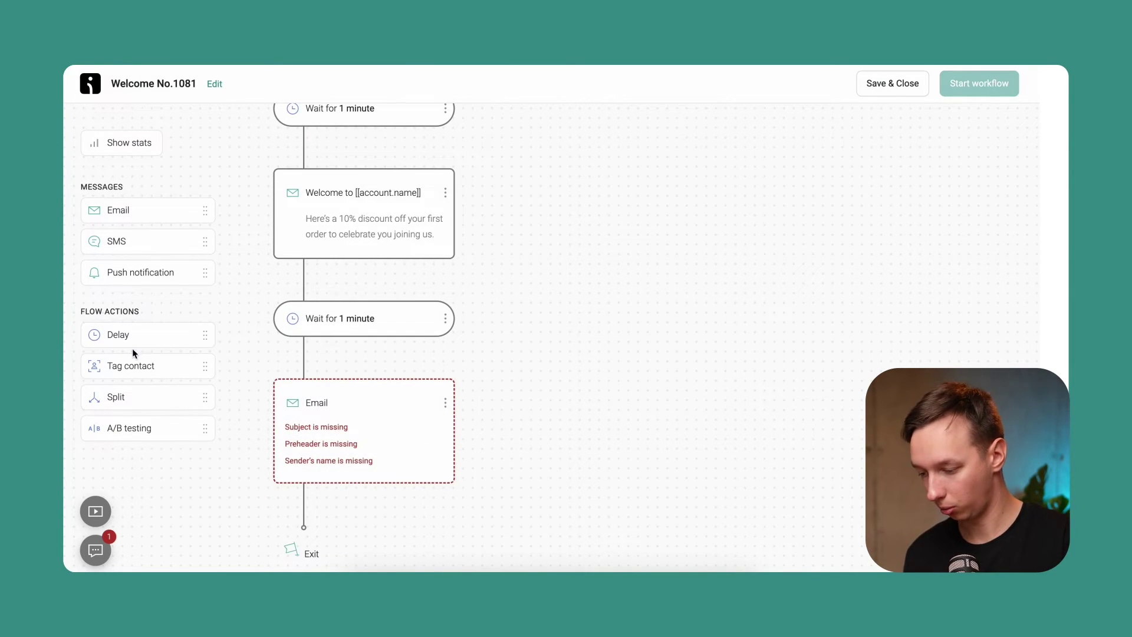
pyautogui.moveTo(254, 425); pyautogui.dragTo(312, 513)
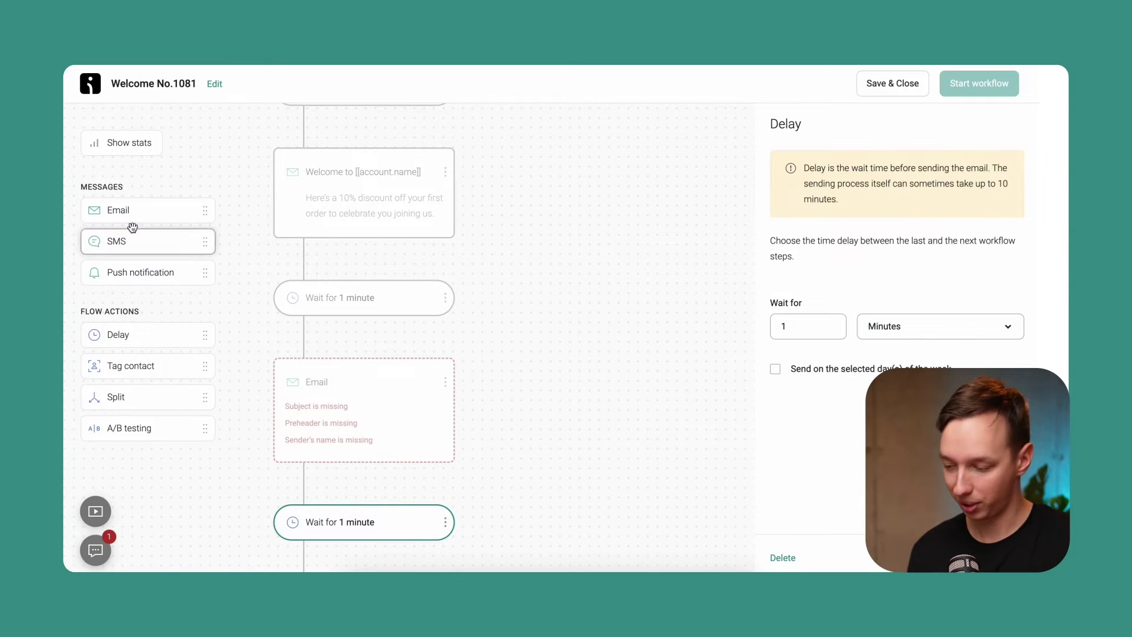
pyautogui.moveTo(132, 226); pyautogui.dragTo(321, 508)
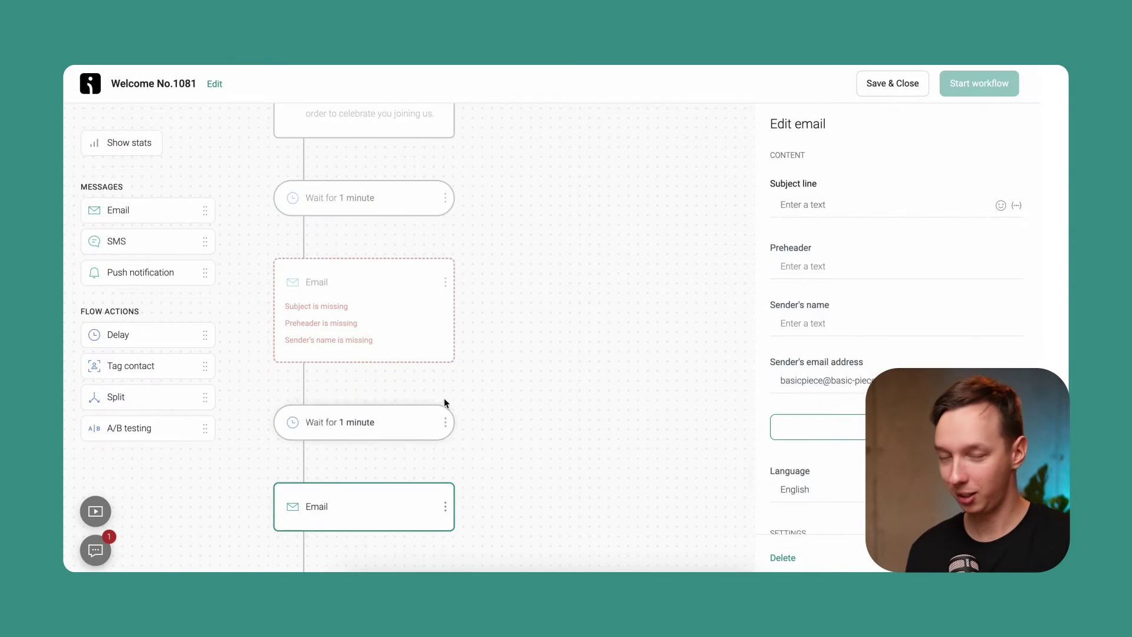
pyautogui.scroll(-1, 448, 404)
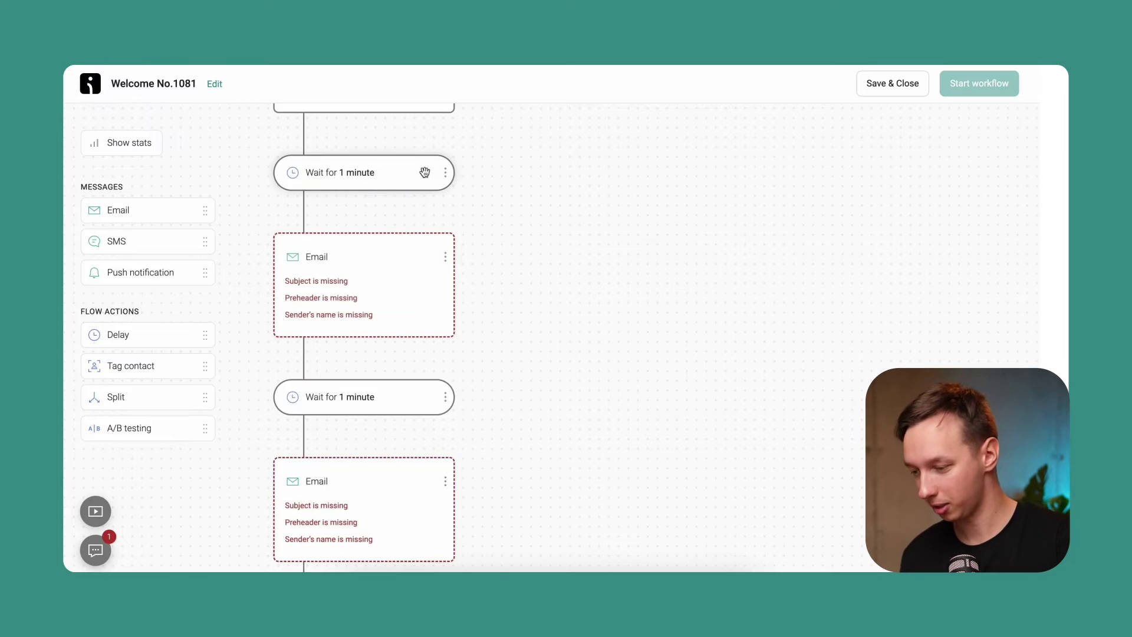
# Set the later wait to 2 days and check the first wait's delay settings.
pyautogui.click(424, 175)
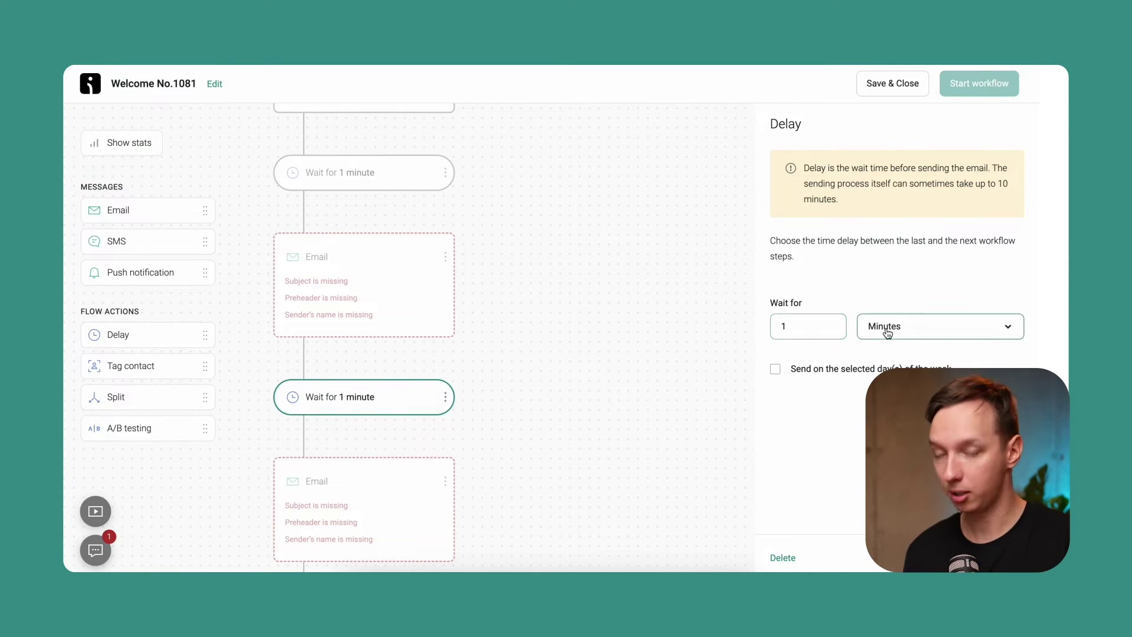
pyautogui.scroll(-2, 581, 461)
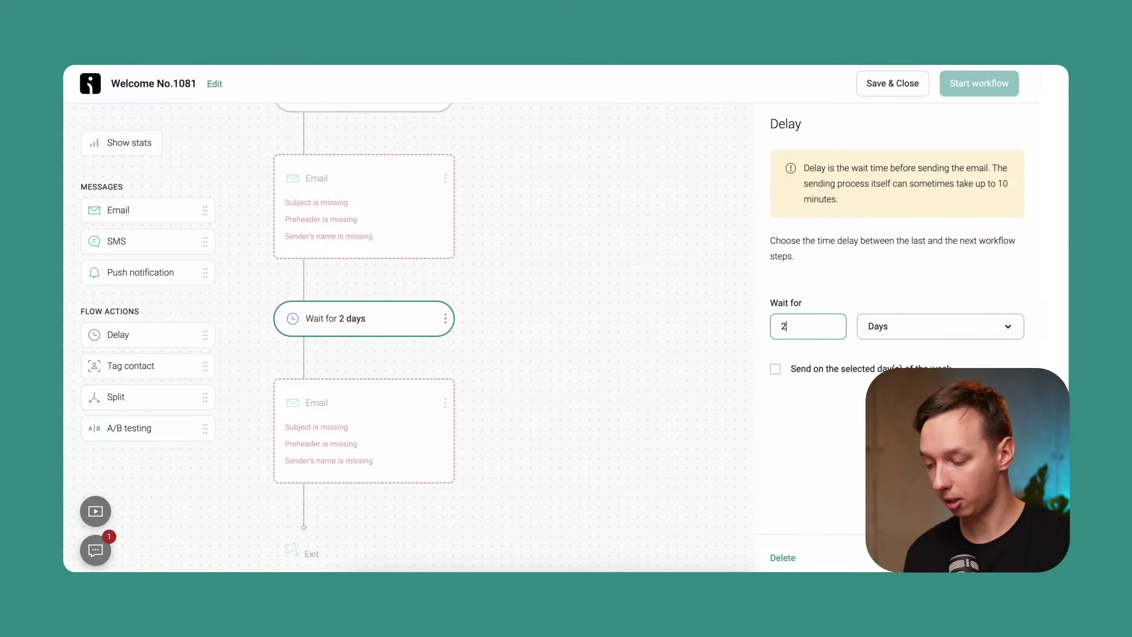
pyautogui.scroll(6, 495, 260)
pyautogui.click(452, 334)
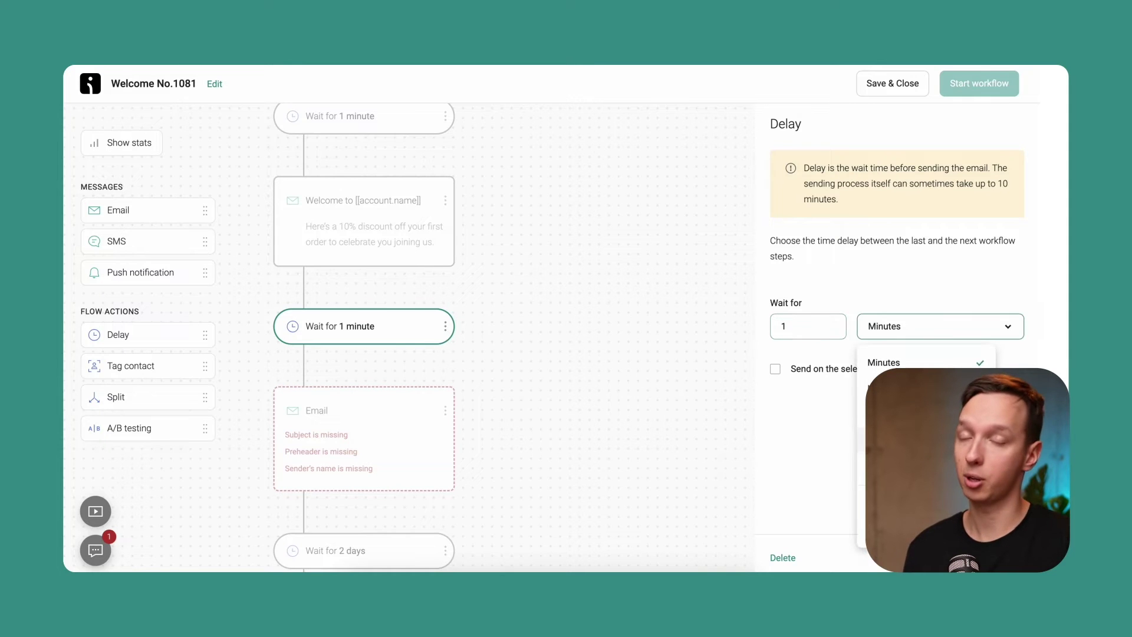
pyautogui.click(633, 409)
pyautogui.scroll(4, 593, 306)
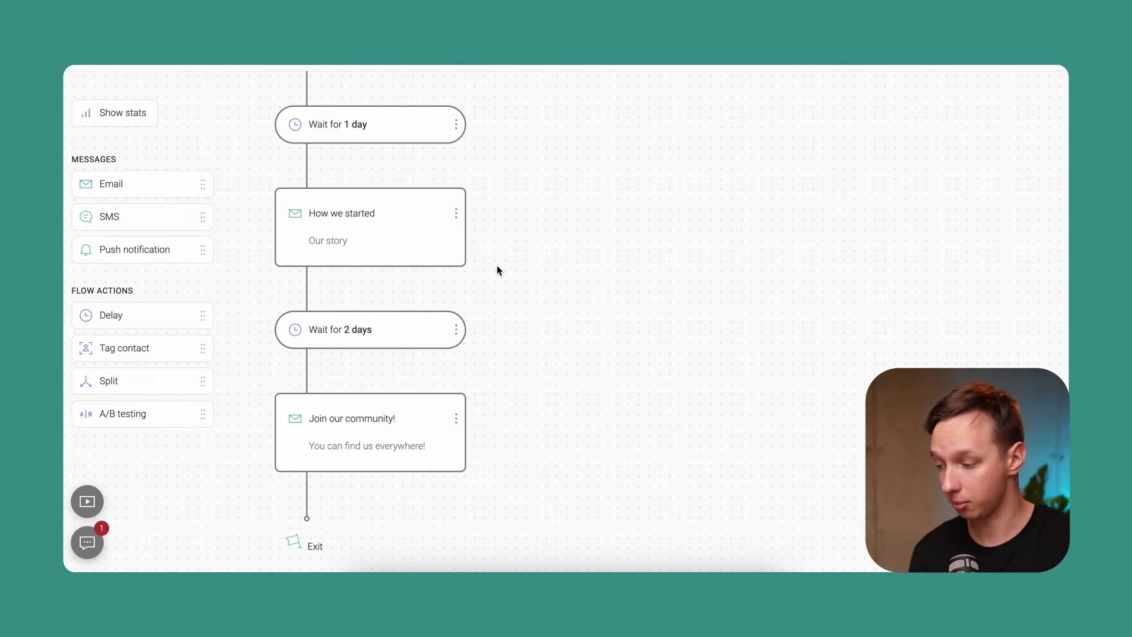
# Insert an SMS step with a 'Reply STOP to opt-out' message directly below the signup trigger.
pyautogui.scroll(5, 590, 215)
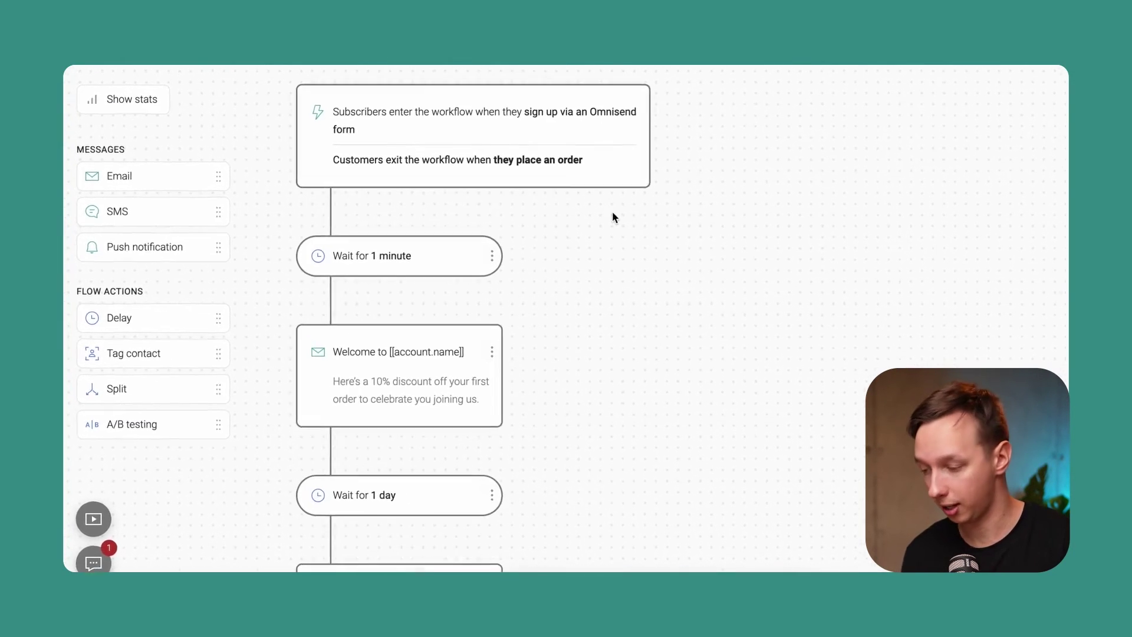
pyautogui.moveTo(167, 211); pyautogui.dragTo(367, 202)
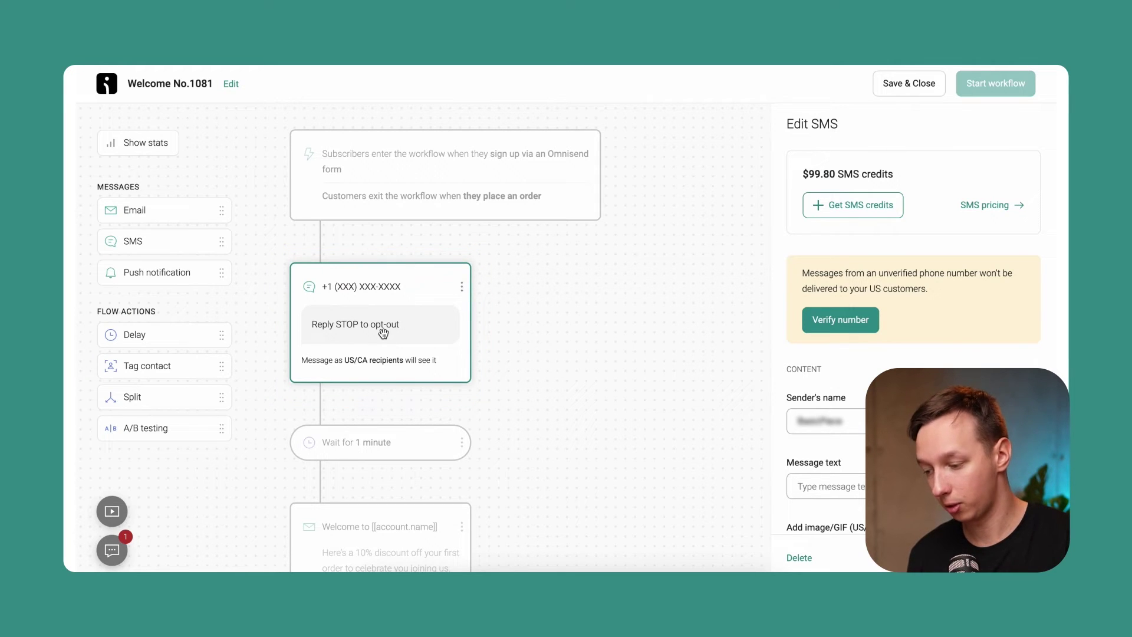
# Close the SMS settings and save the Welcome No.1081 workflow.
pyautogui.scroll(-10, 434, 495)
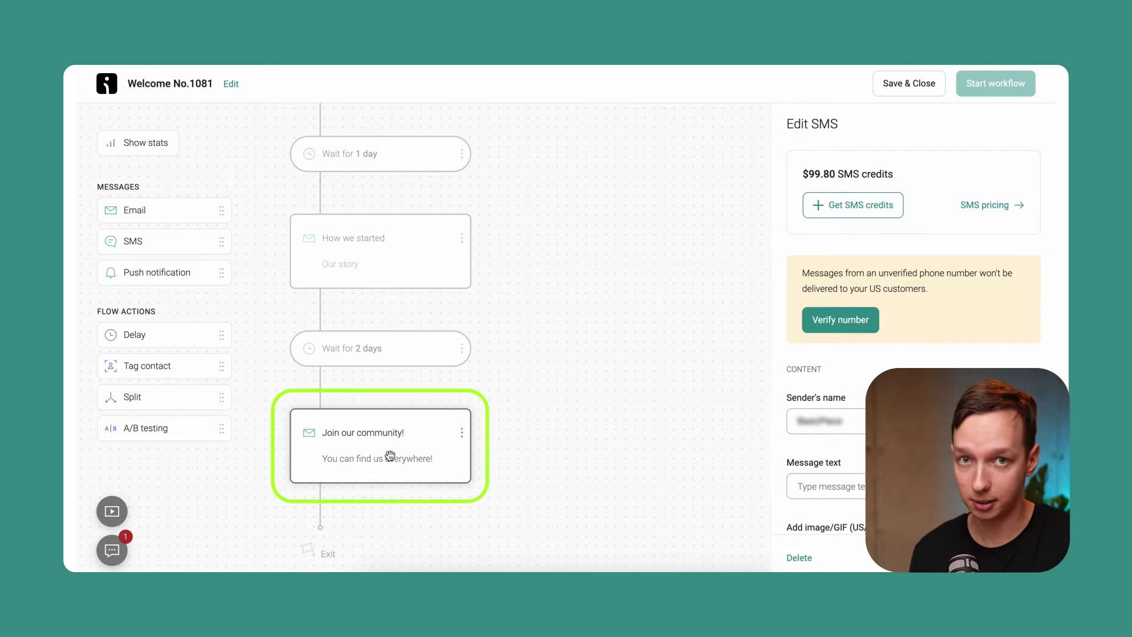
pyautogui.scroll(10, 479, 296)
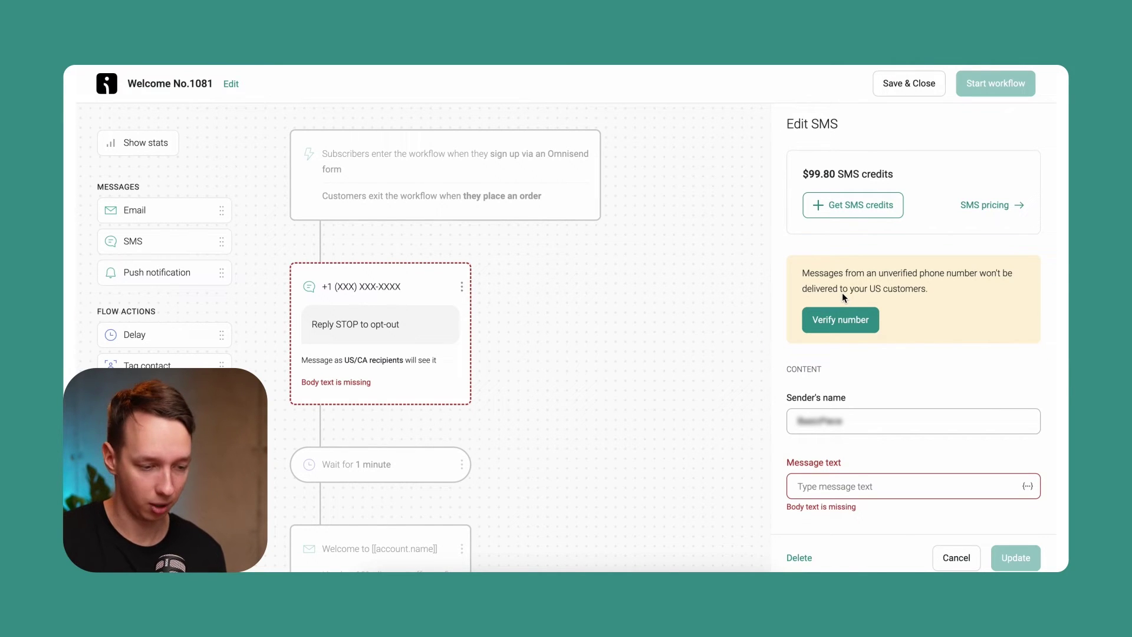
pyautogui.scroll(-2, 850, 319)
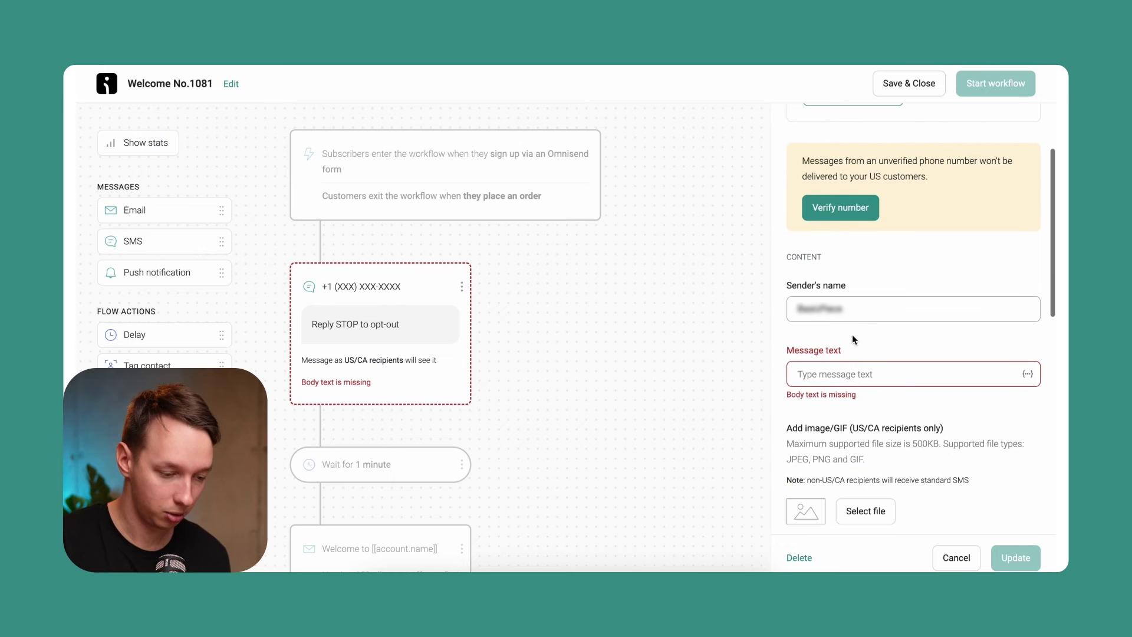
pyautogui.click(693, 384)
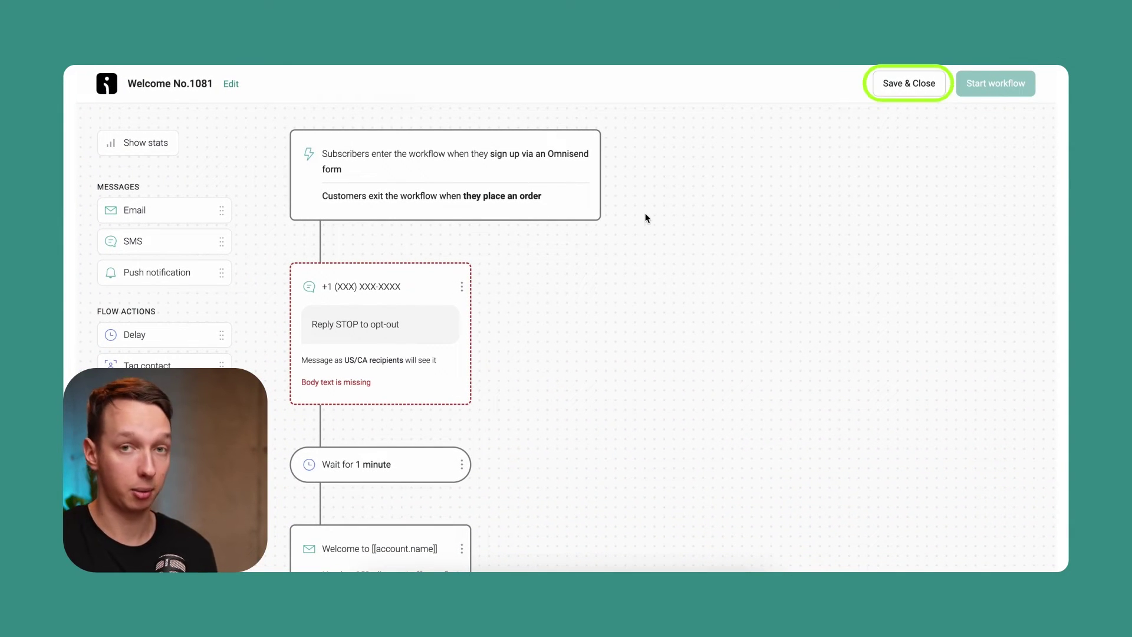
pyautogui.click(898, 91)
# Create a new workflow from the Abandoned Cart template, opening Abandoned Cart No.5016.
pyautogui.click(985, 167)
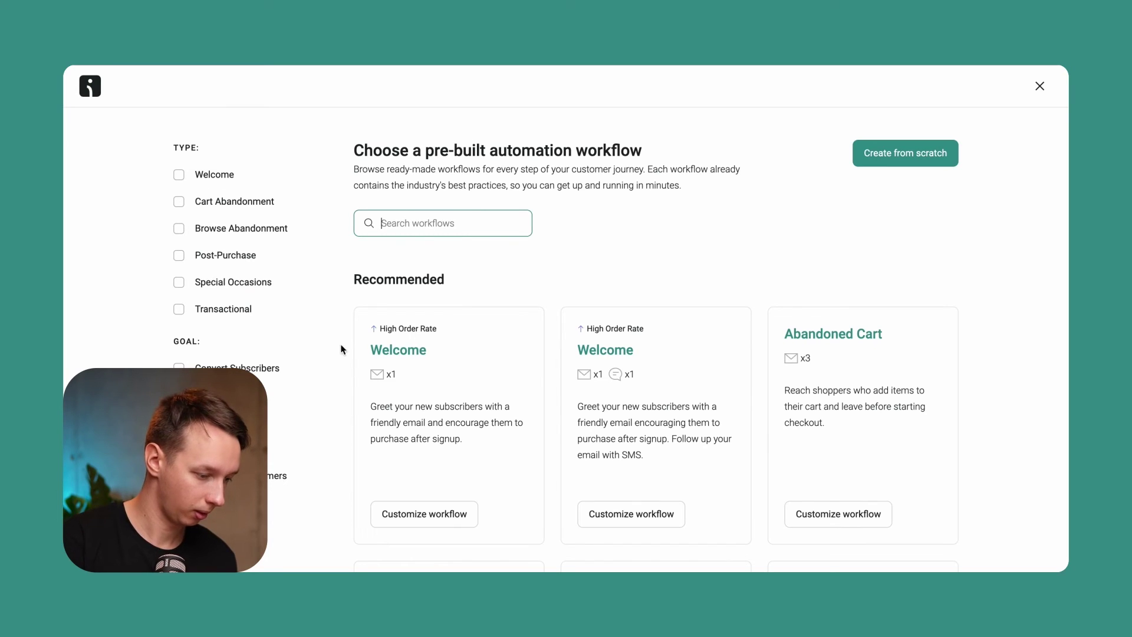
pyautogui.scroll(-3, 702, 384)
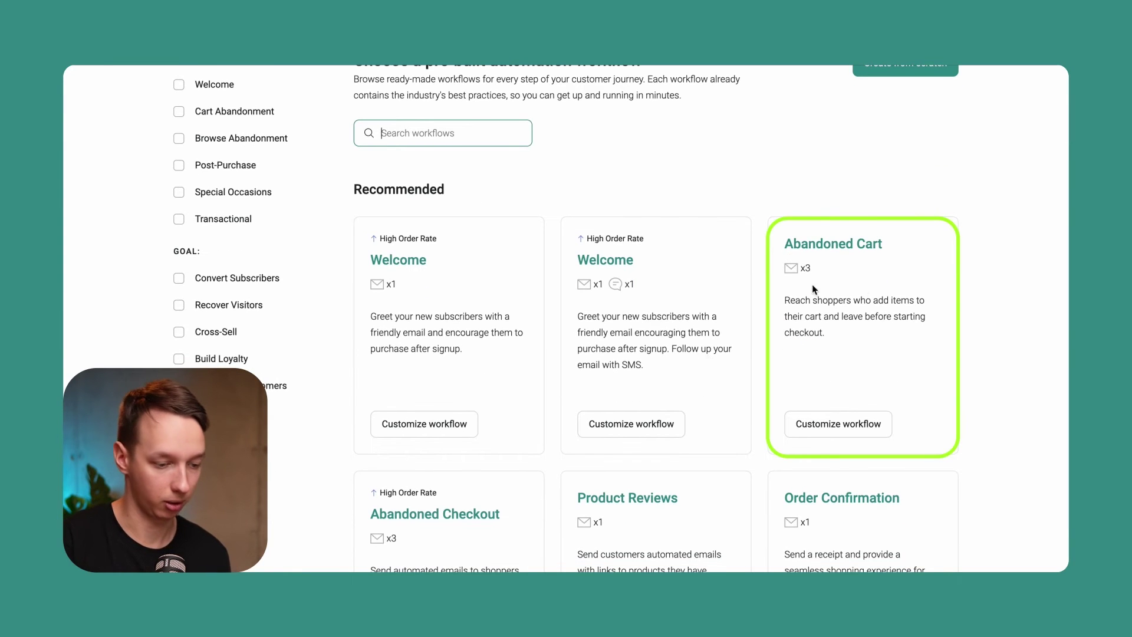
pyautogui.click(856, 436)
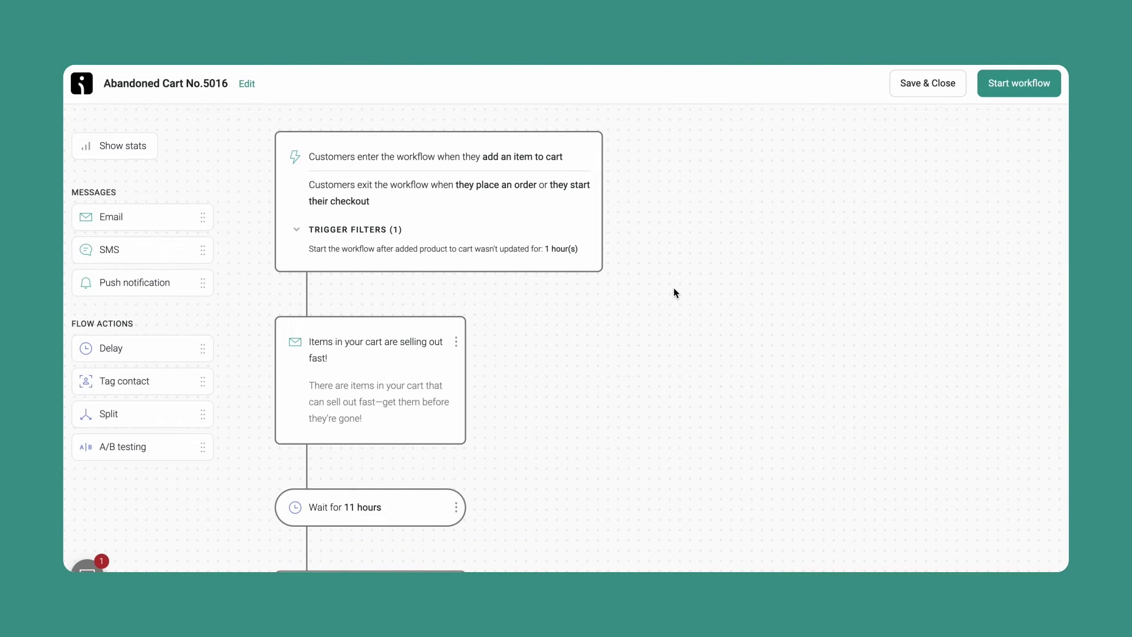
pyautogui.scroll(-4, 607, 464)
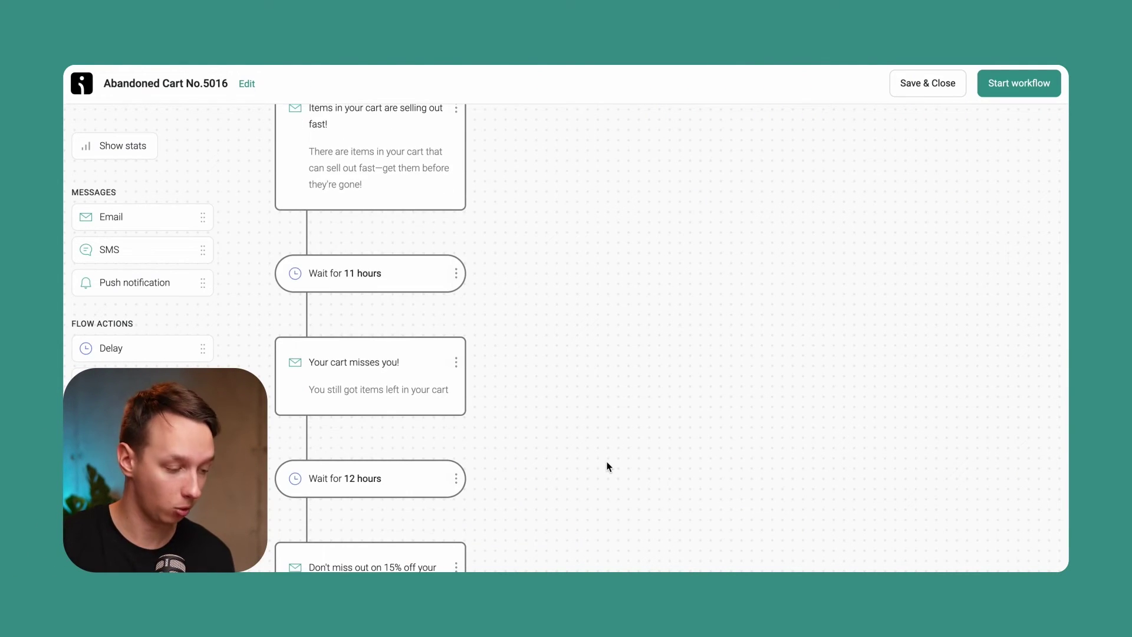
pyautogui.scroll(-3, 607, 464)
pyautogui.scroll(7, 576, 329)
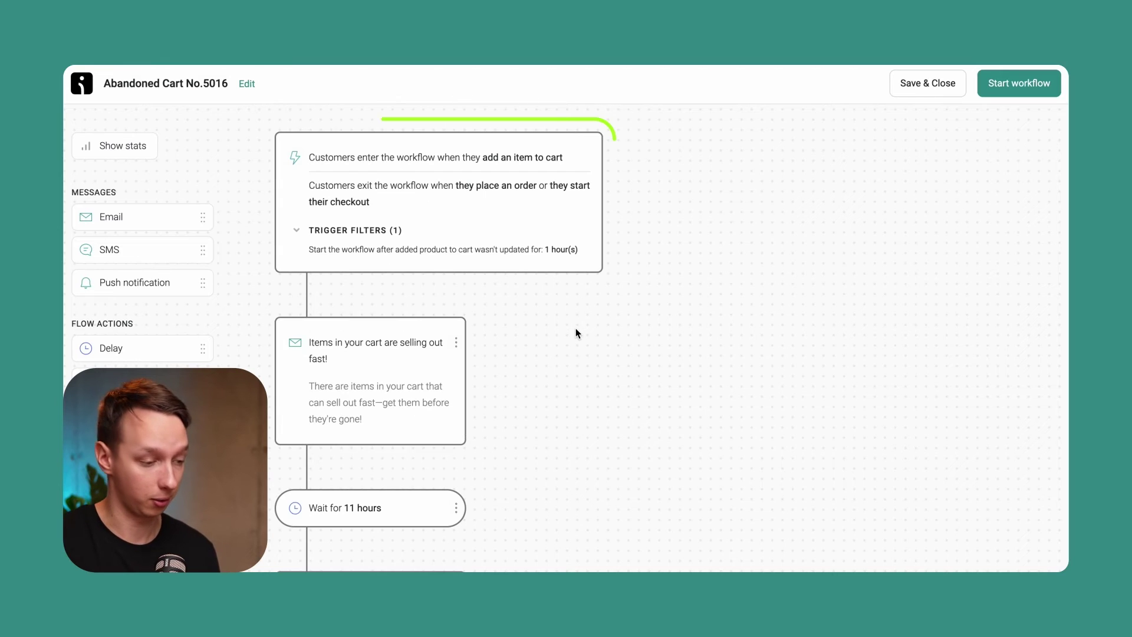
# Inspect the abandoned-cart trigger's inactivity filter and glance at the first email's settings.
pyautogui.click(527, 220)
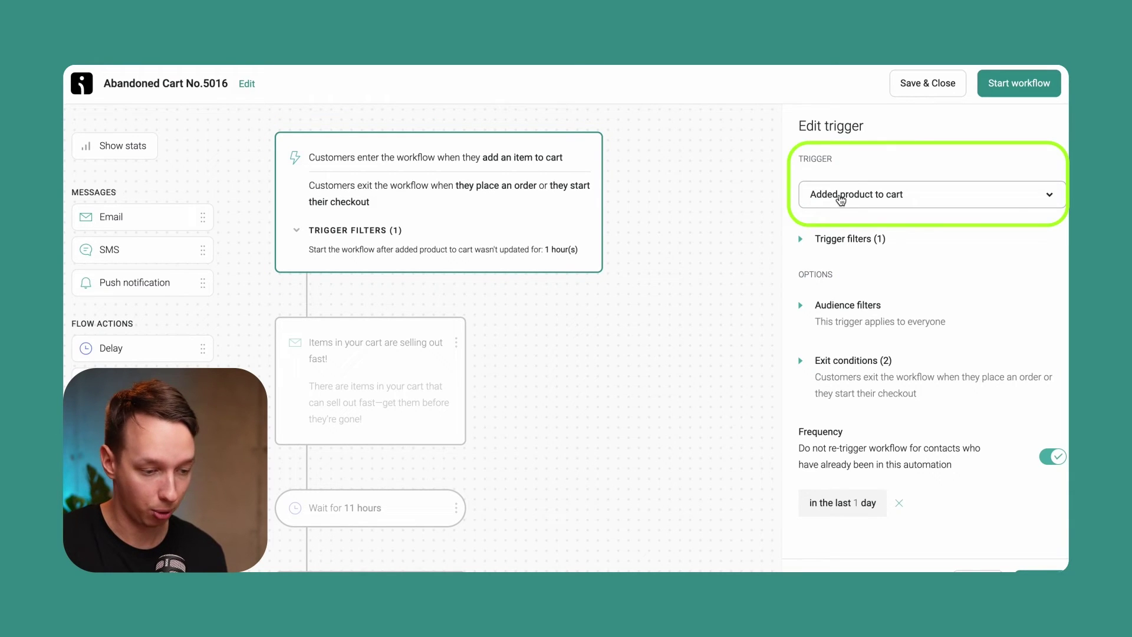
pyautogui.click(847, 241)
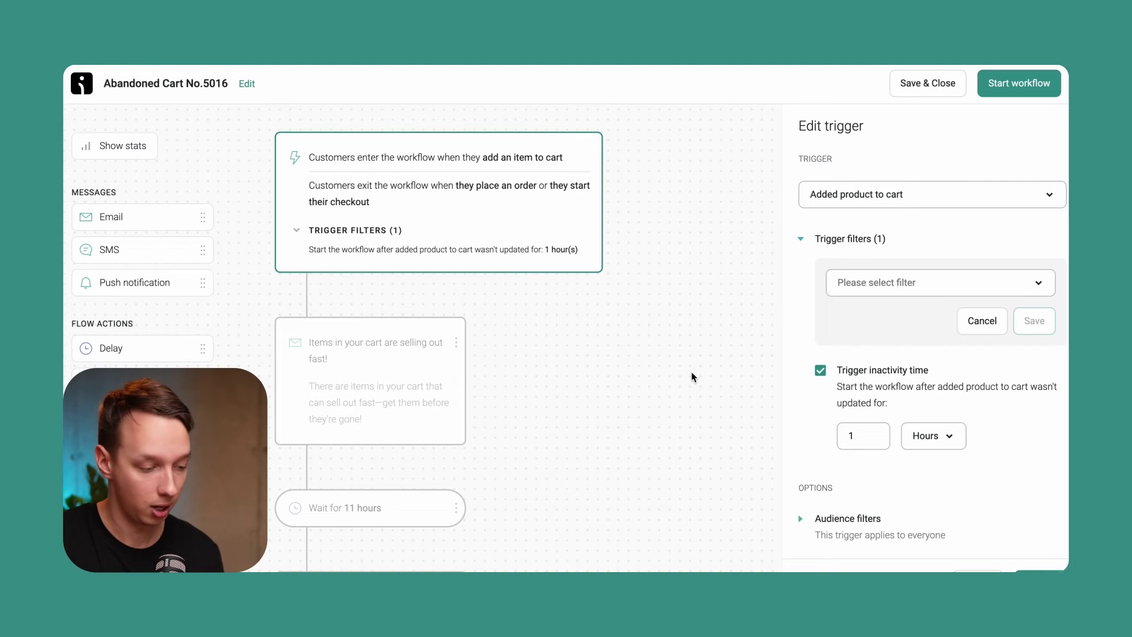
pyautogui.click(421, 383)
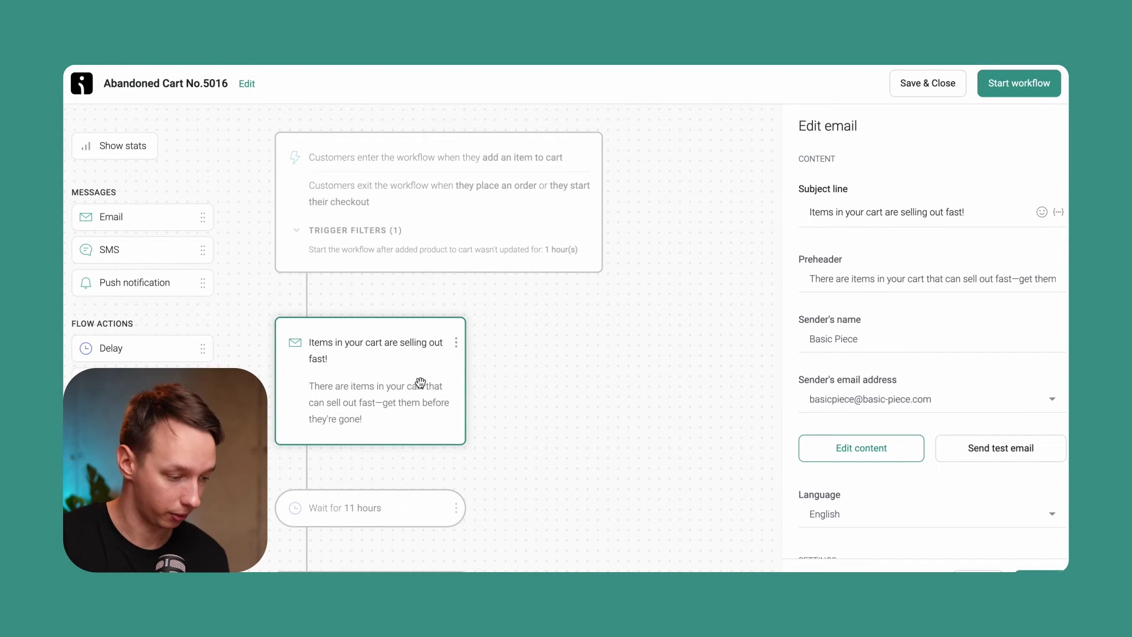
pyautogui.click(518, 352)
# Review the trigger's exit conditions blocking re-entry within 1 day, then collapse them.
pyautogui.scroll(-1, 453, 527)
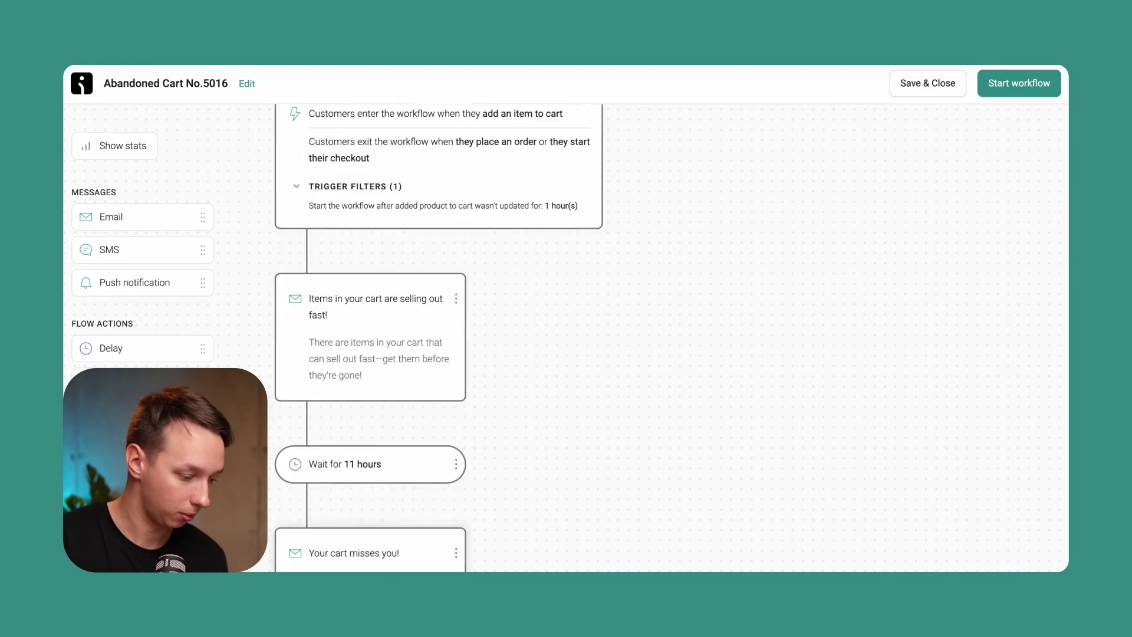
pyautogui.scroll(-5, 370, 336)
pyautogui.scroll(6, 518, 328)
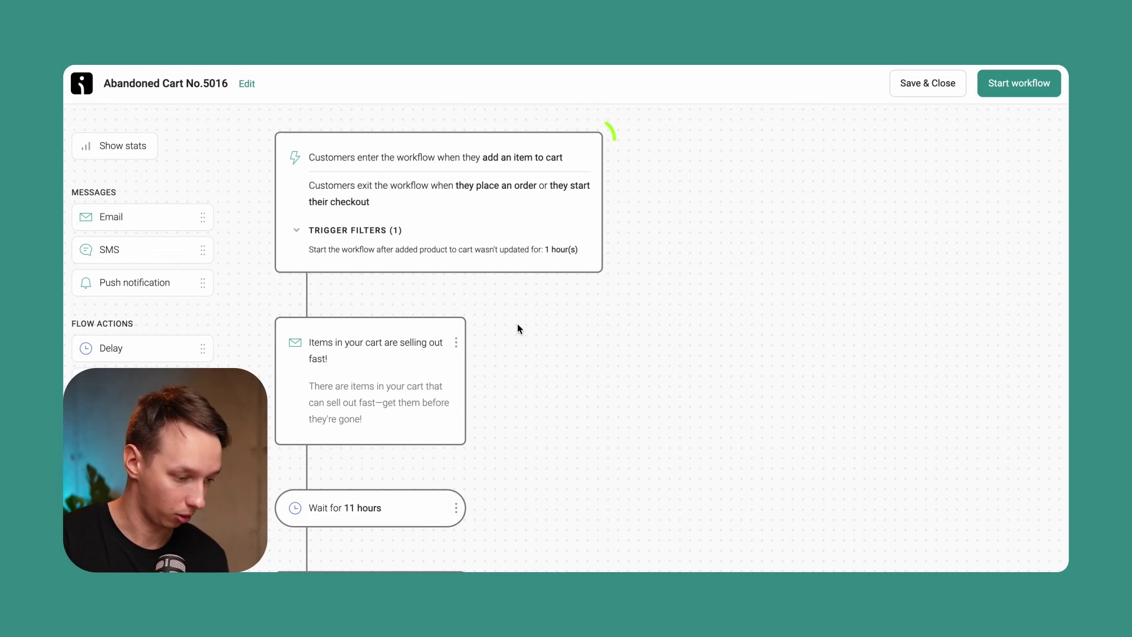
pyautogui.click(443, 248)
pyautogui.click(850, 389)
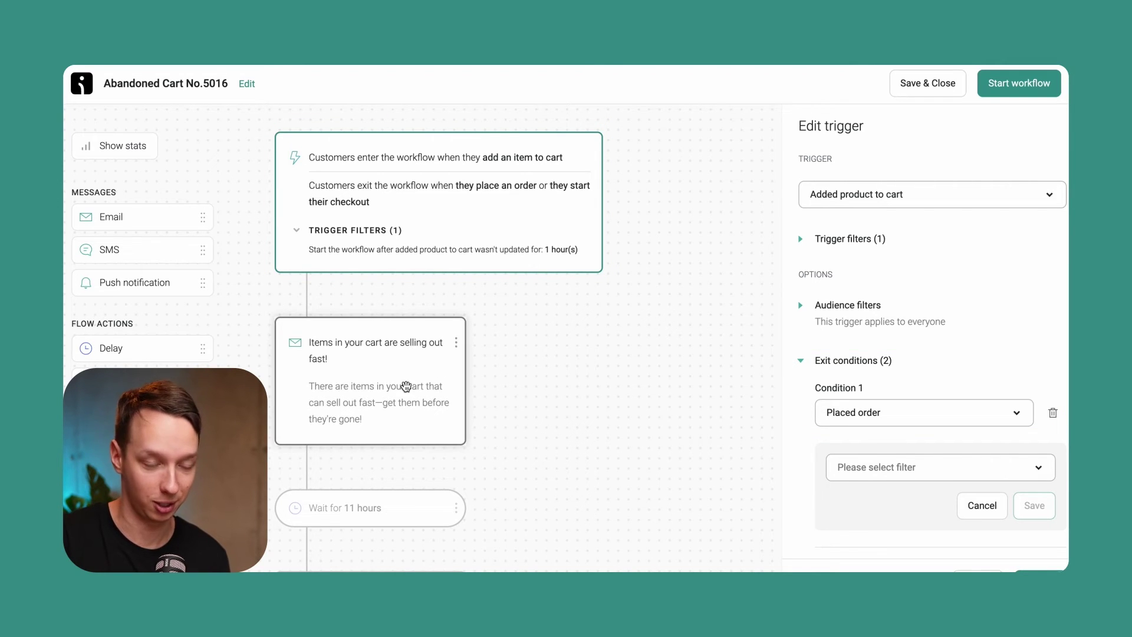
pyautogui.click(592, 393)
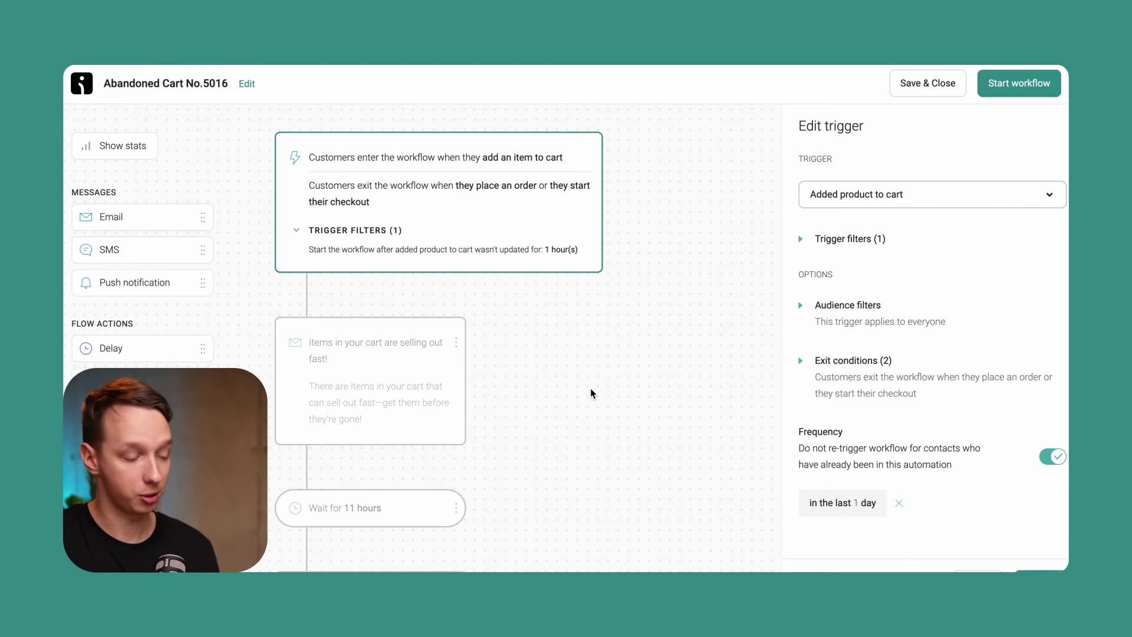
# Inspect the first cart email's product image, product name and price blocks.
pyautogui.click(488, 380)
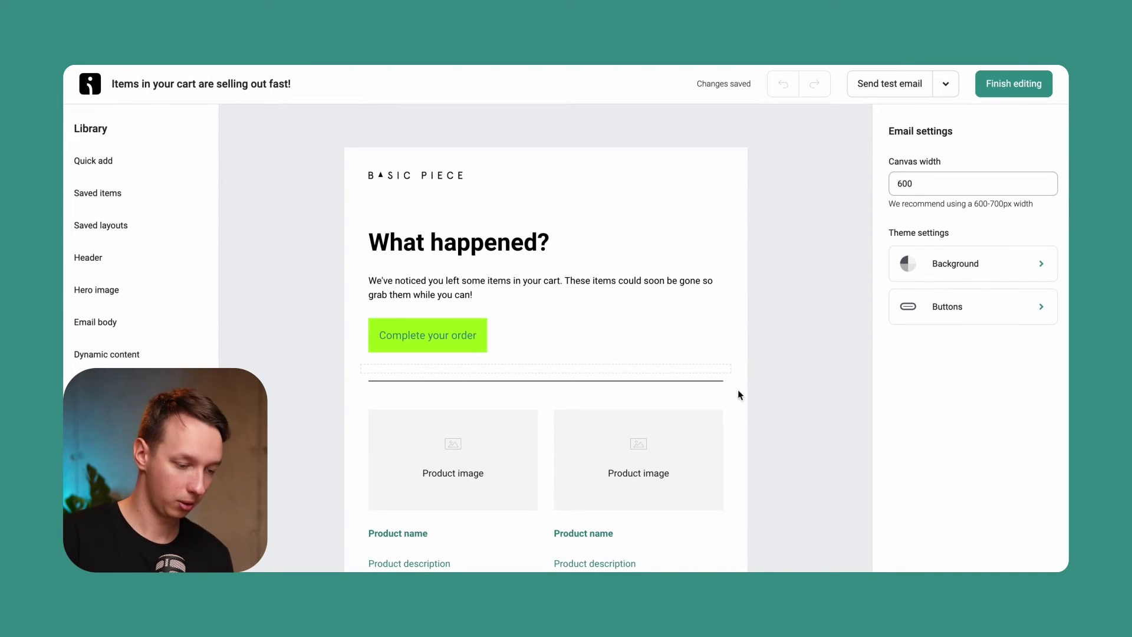
pyautogui.scroll(-2, 760, 401)
pyautogui.scroll(-3, 759, 401)
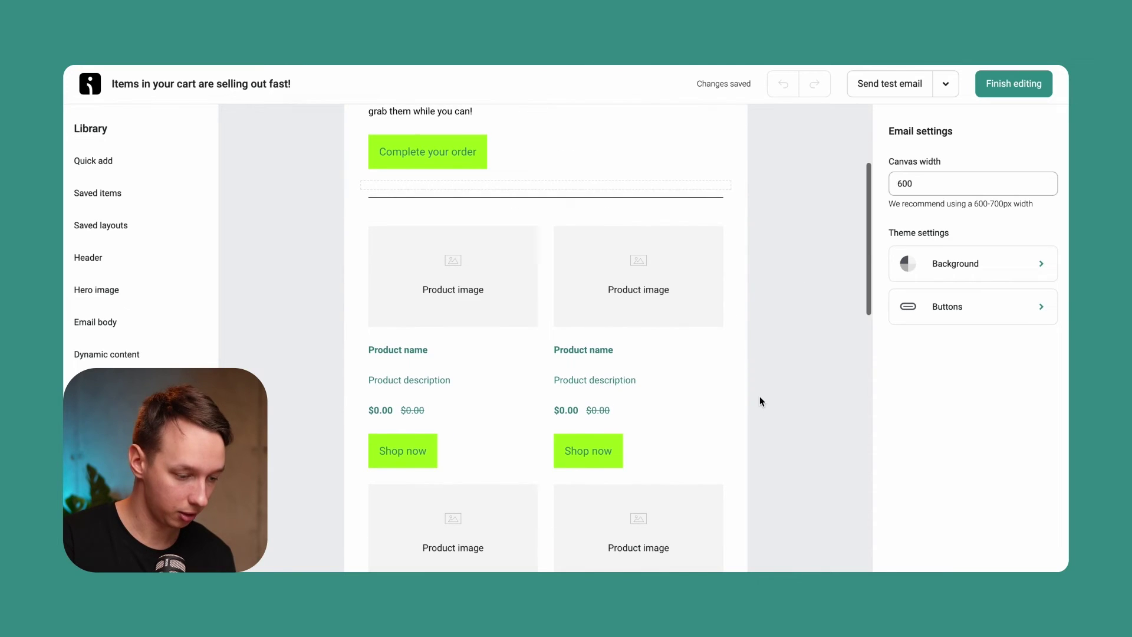
pyautogui.click(643, 337)
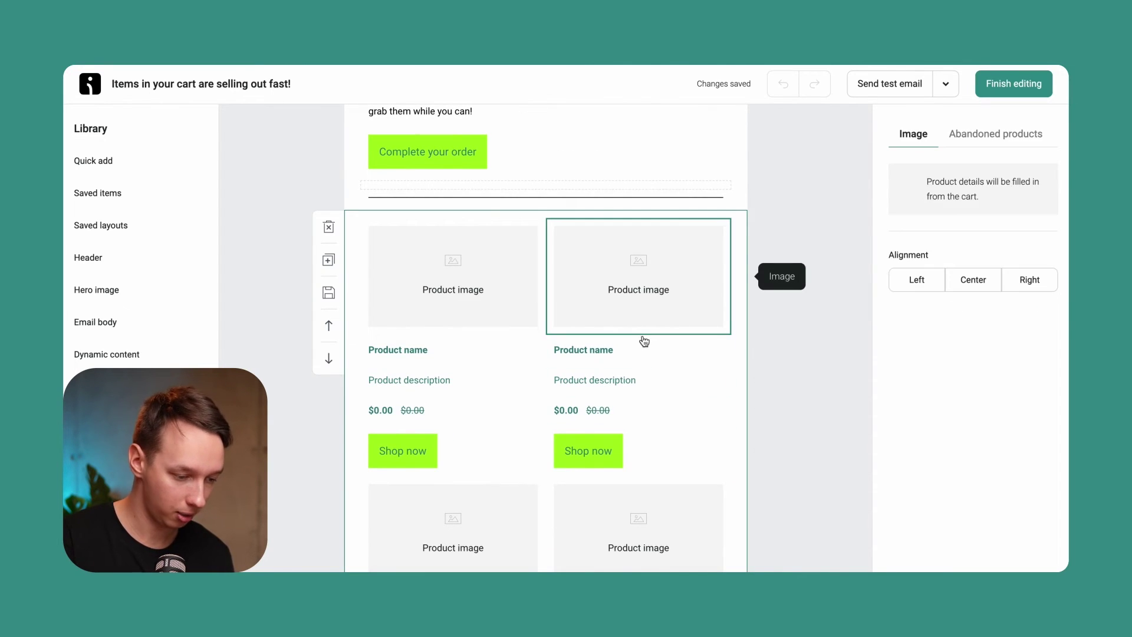
pyautogui.click(637, 352)
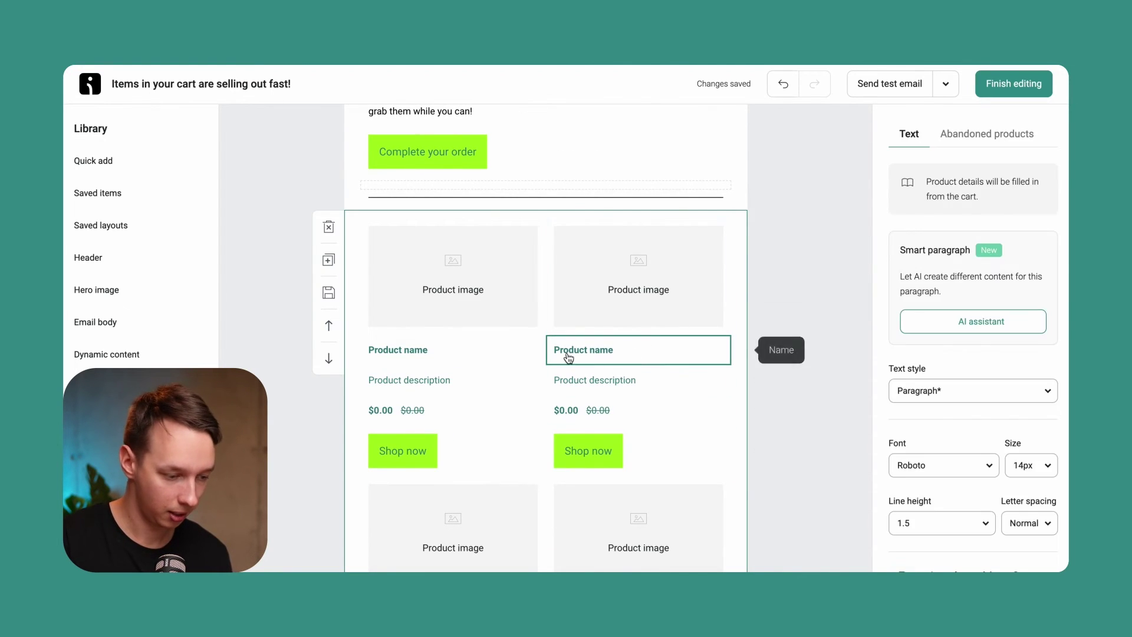
pyautogui.click(537, 408)
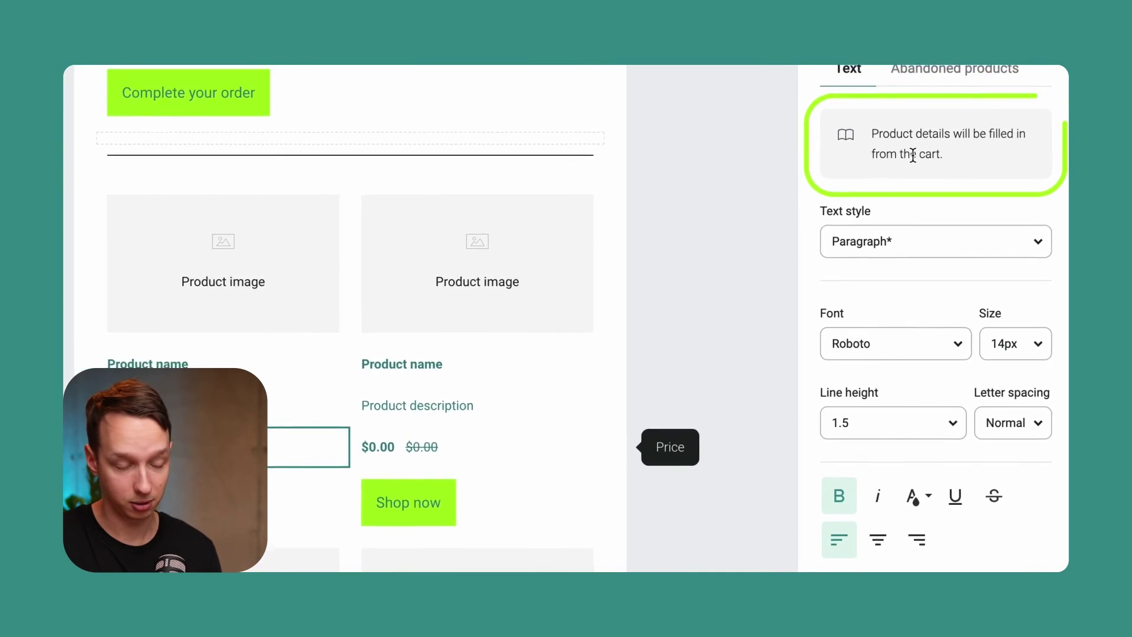
# Check the email's overall settings and Complete your order button, then leave the editor.
pyautogui.scroll(-3, 625, 528)
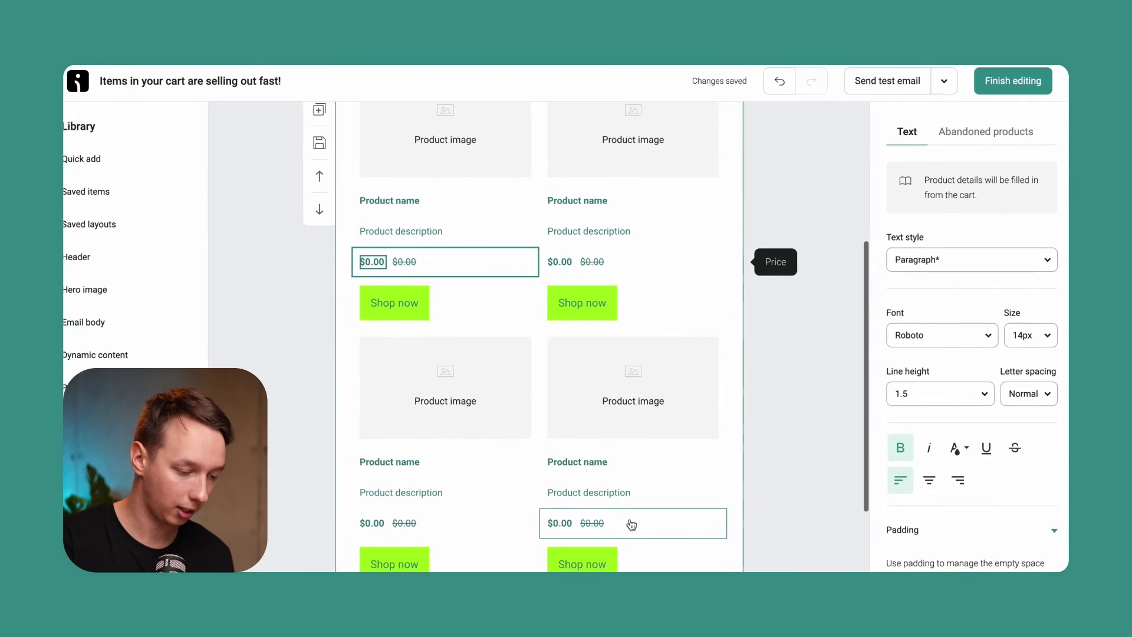
pyautogui.scroll(-3, 631, 524)
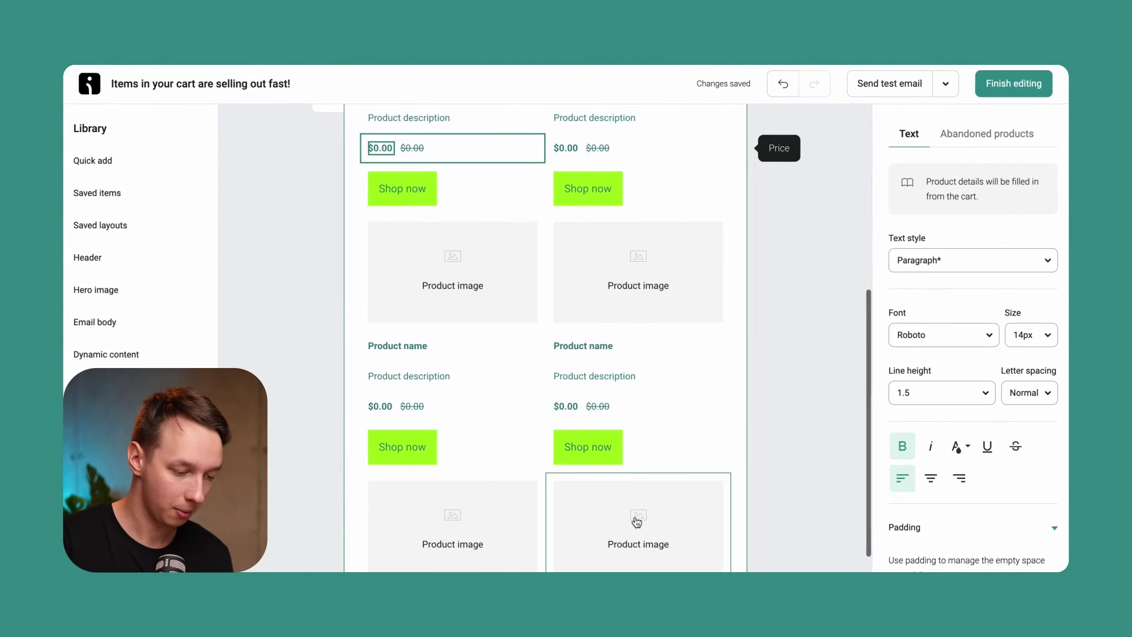
pyautogui.scroll(-4, 625, 525)
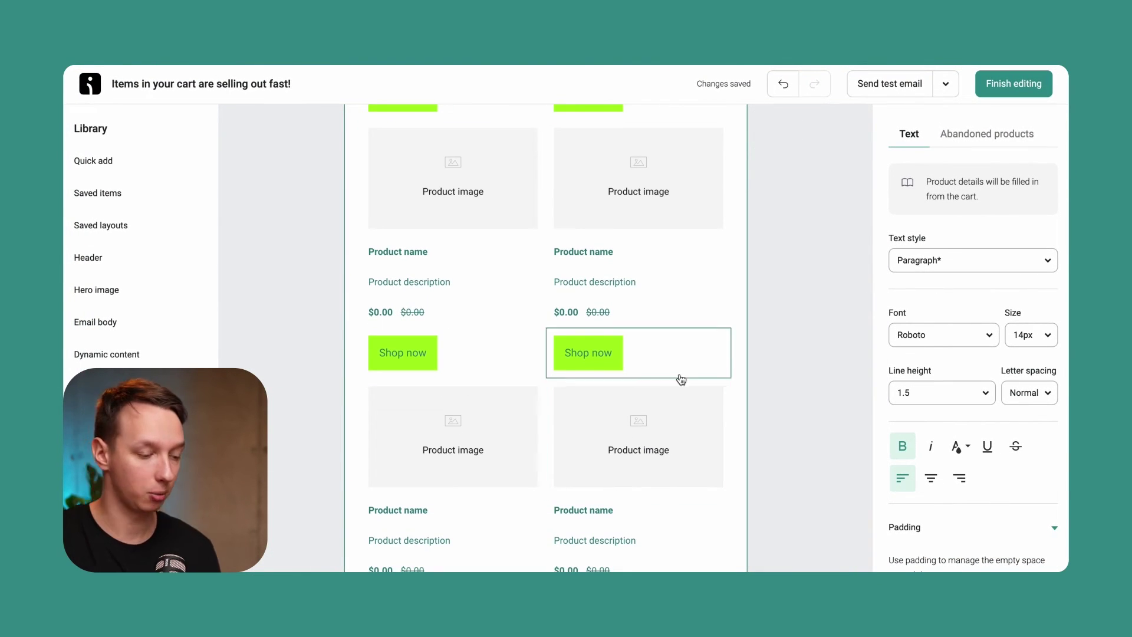
pyautogui.scroll(8, 783, 331)
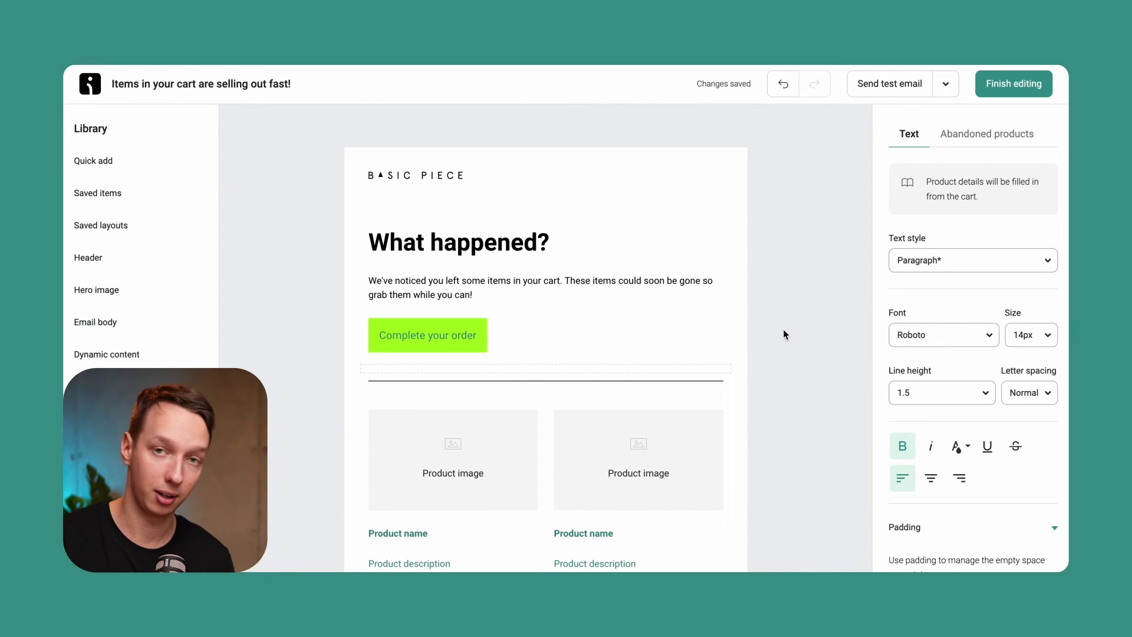
pyautogui.click(797, 312)
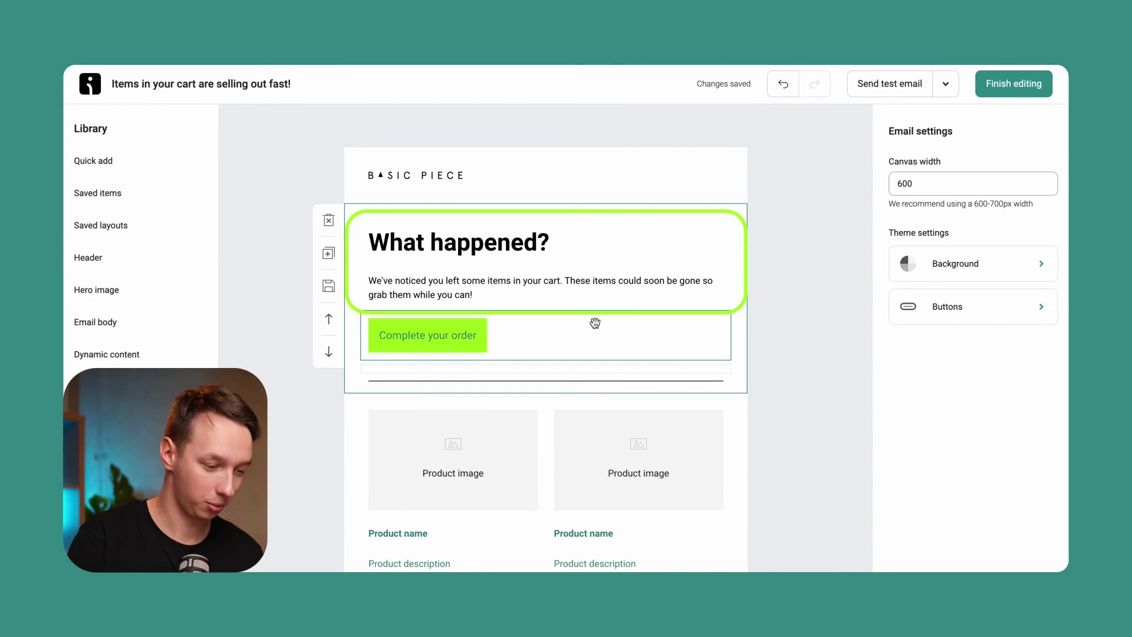
pyautogui.click(533, 337)
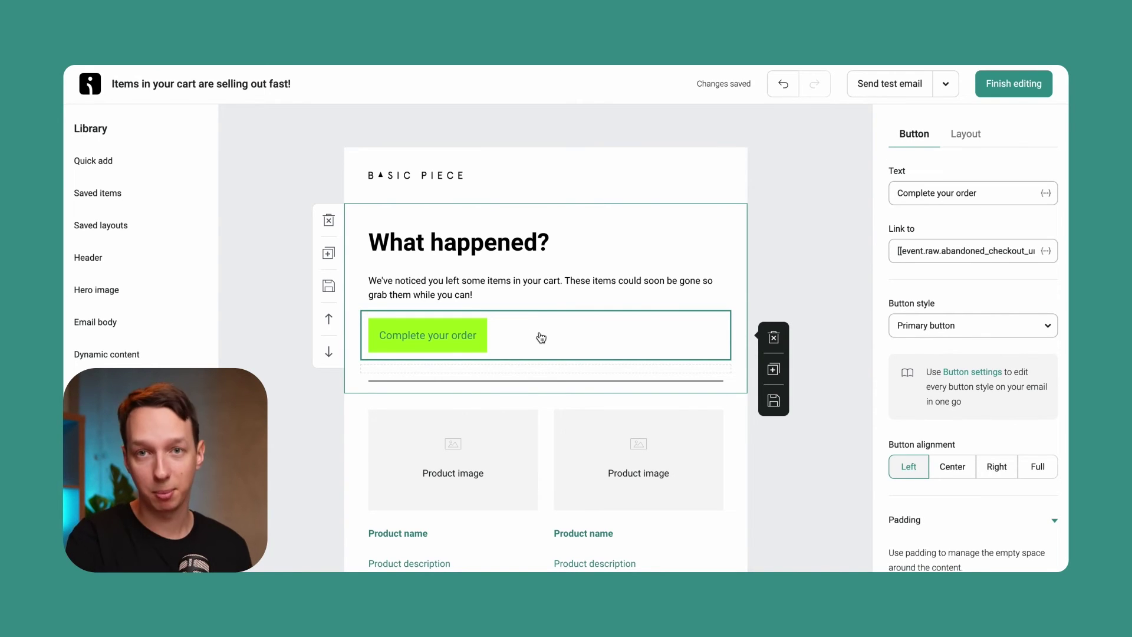
pyautogui.click(1018, 92)
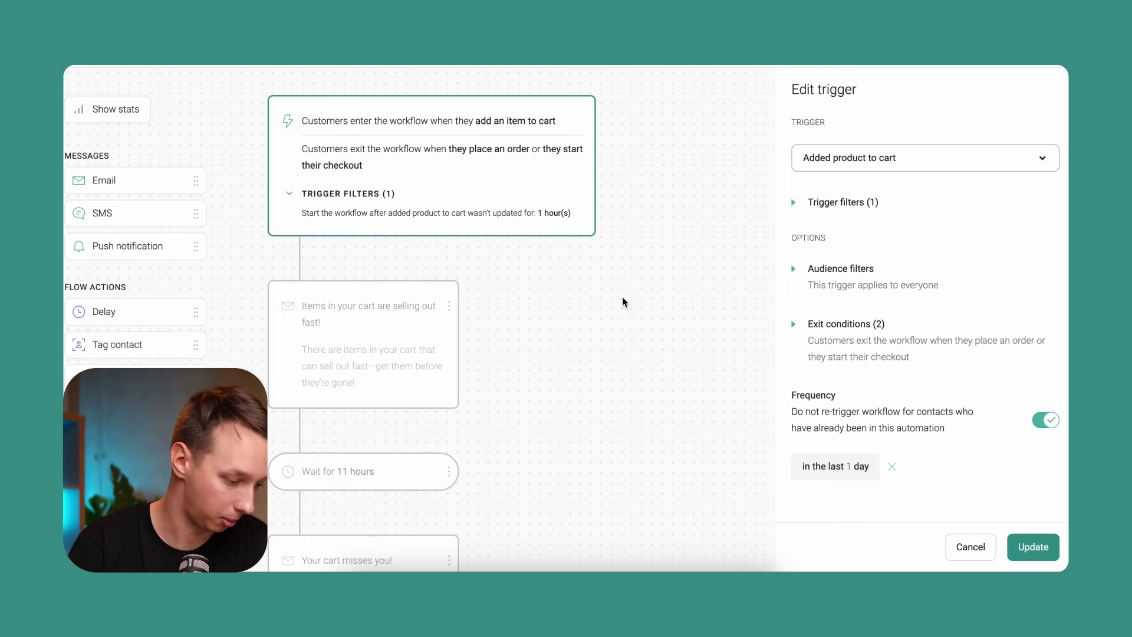
# Delete the 'Your cart misses you!' email and the 12-hour wait.
pyautogui.scroll(-2, 536, 424)
pyautogui.scroll(-2, 535, 424)
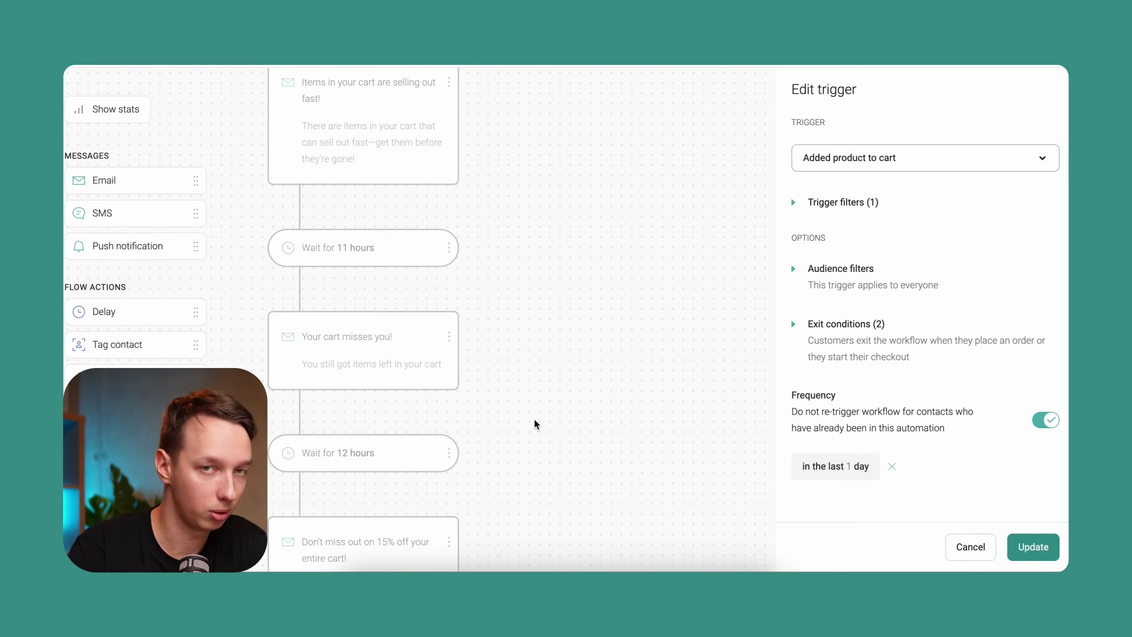
pyautogui.click(356, 356)
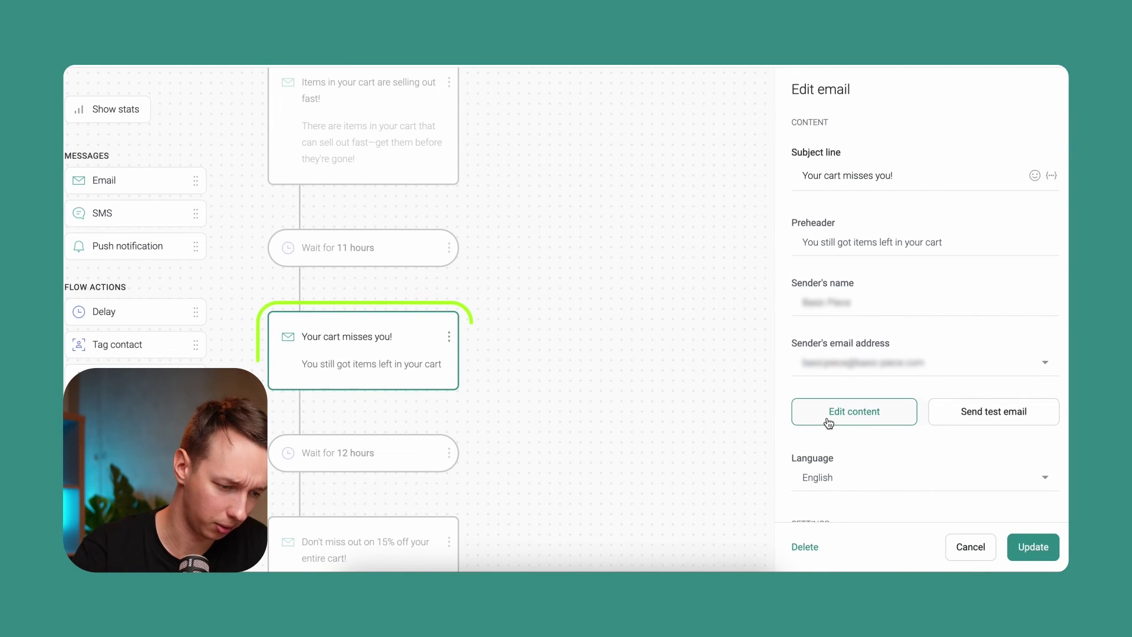
pyautogui.scroll(-3, 823, 422)
pyautogui.moveTo(826, 551); pyautogui.dragTo(806, 560)
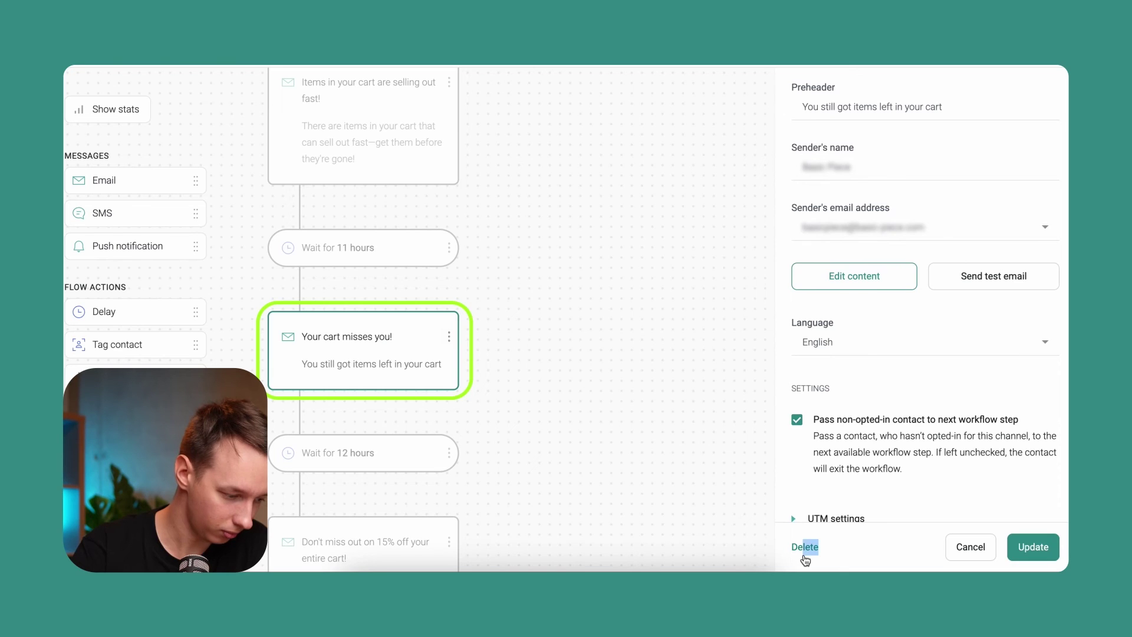
pyautogui.click(805, 547)
pyautogui.click(730, 324)
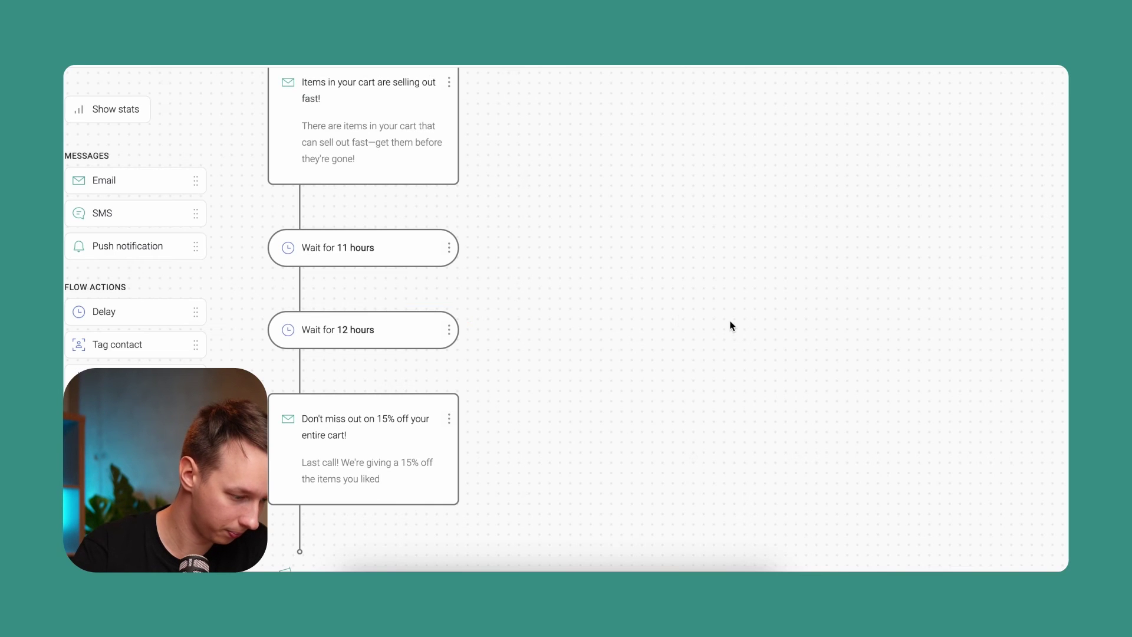
pyautogui.click(417, 322)
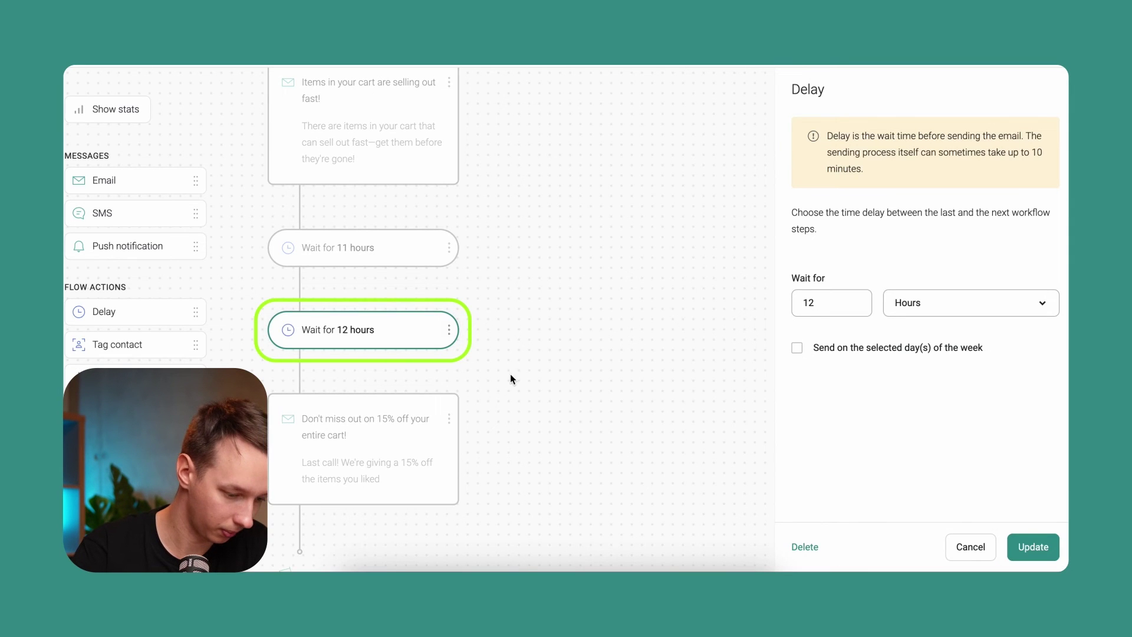
pyautogui.click(803, 547)
pyautogui.click(700, 324)
# Change the 11-hour wait to 24 hours.
pyautogui.click(418, 295)
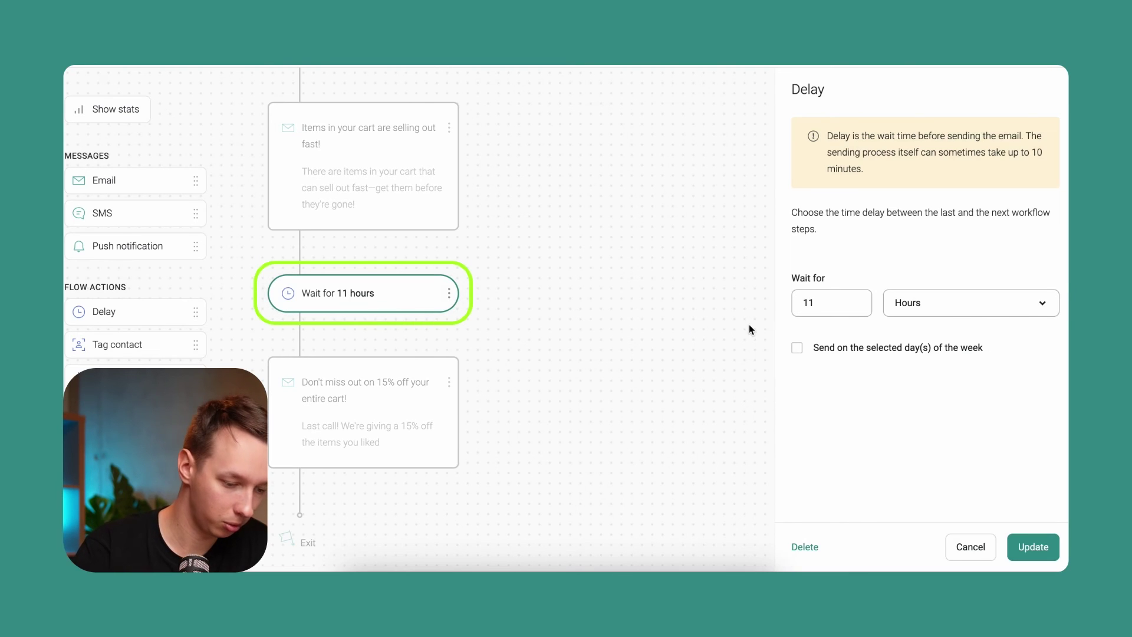
pyautogui.doubleClick(825, 304)
pyautogui.write('24')
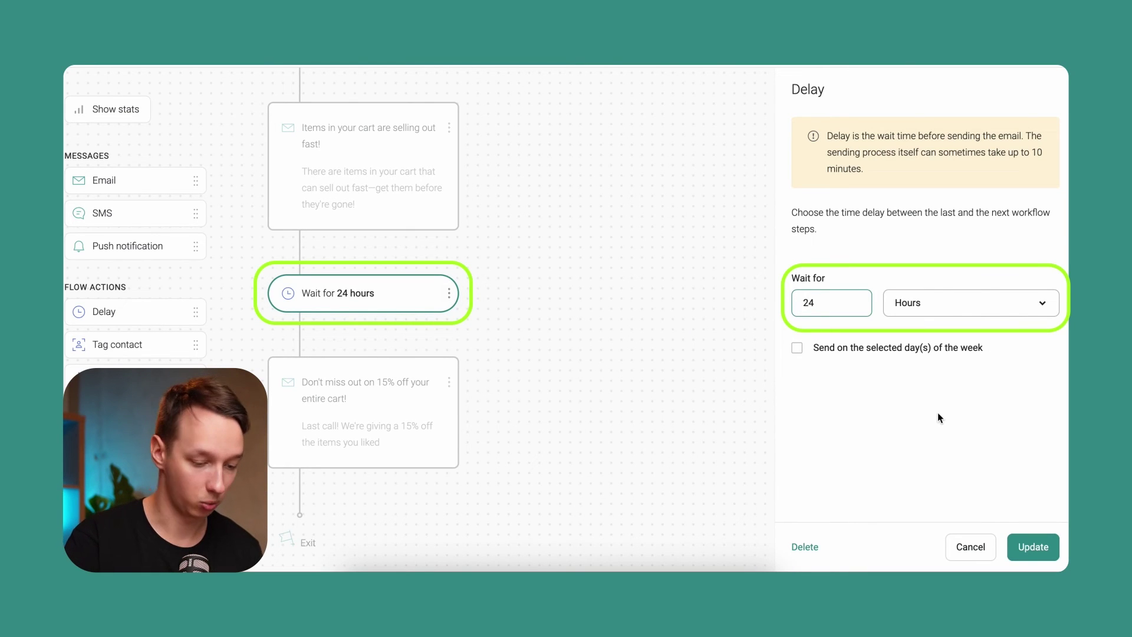
pyautogui.click(1034, 547)
pyautogui.scroll(3, 555, 280)
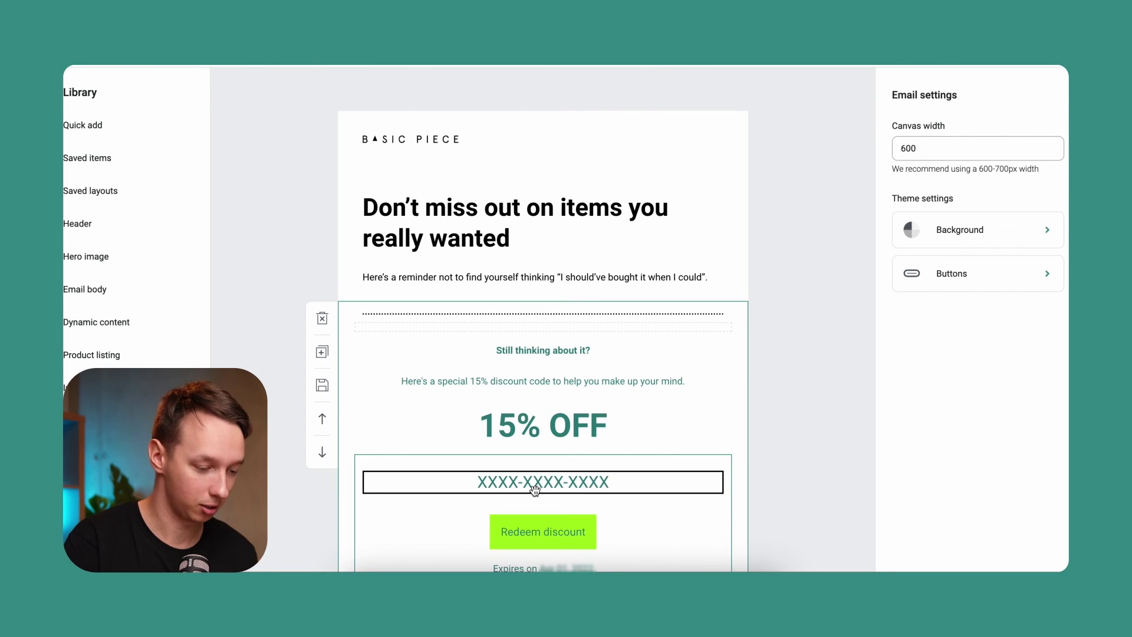
pyautogui.scroll(-6, 740, 357)
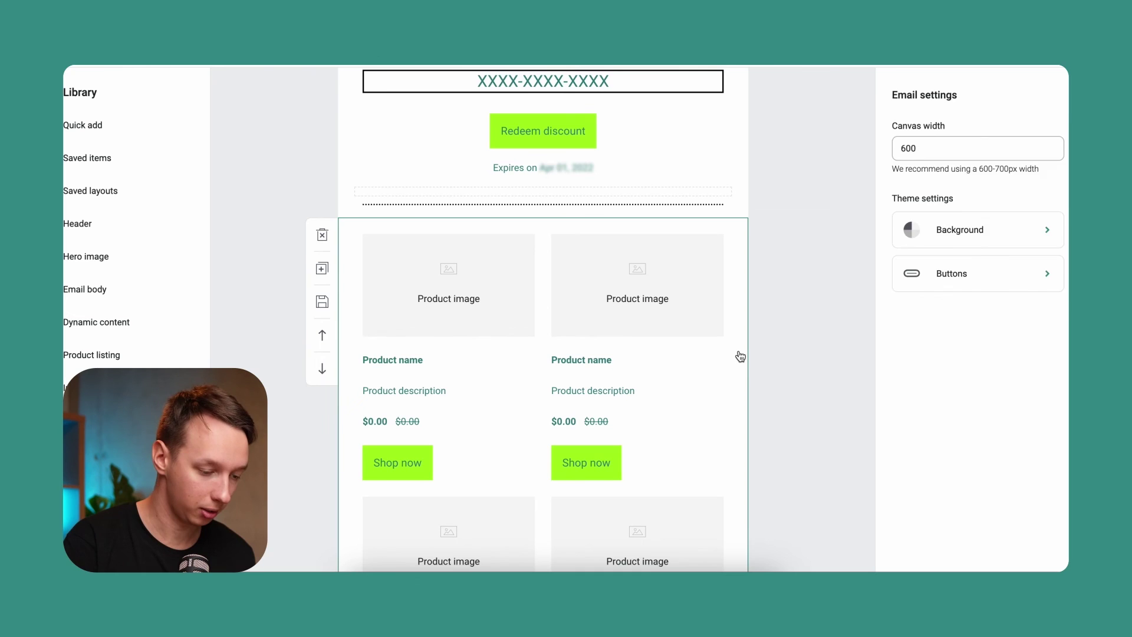
pyautogui.click(740, 357)
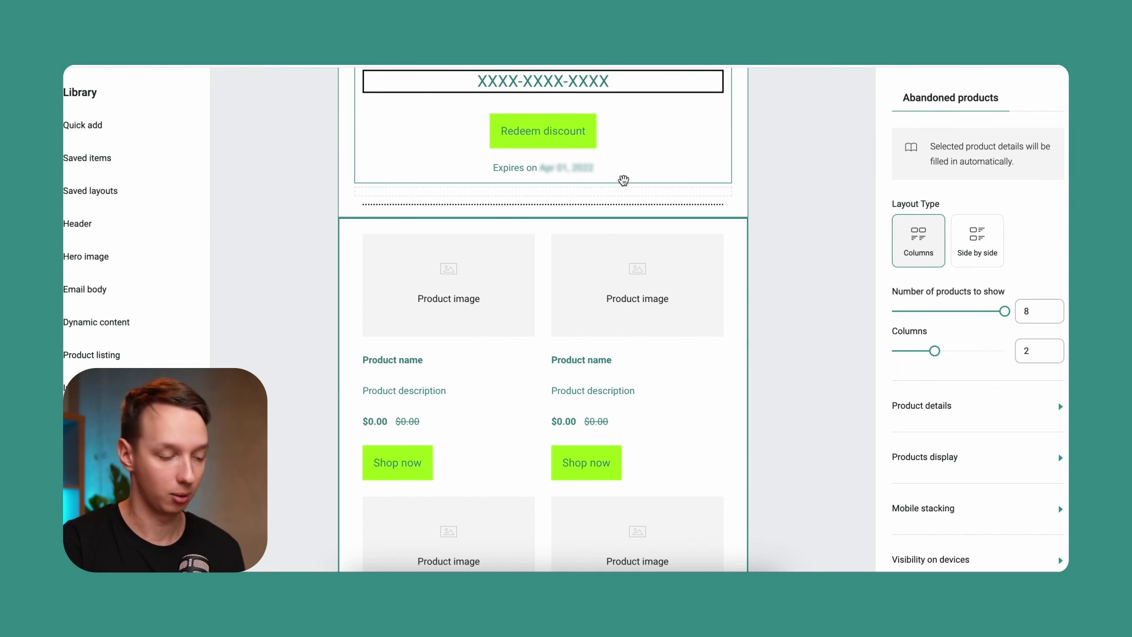
pyautogui.scroll(7, 609, 246)
pyautogui.scroll(1, 714, 258)
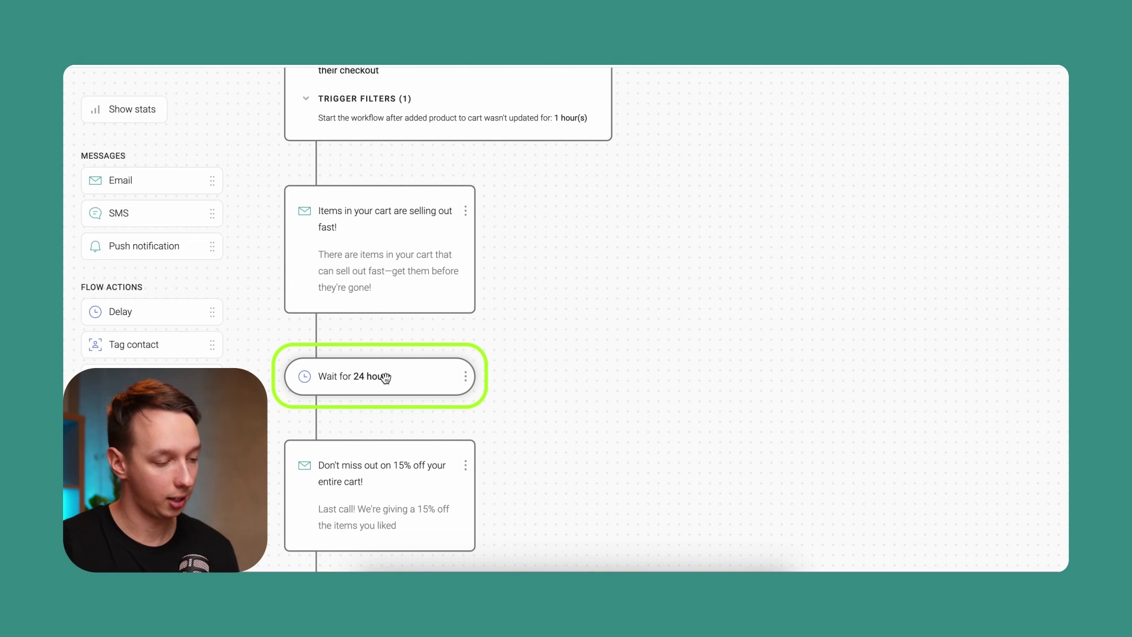
pyautogui.scroll(-2, 529, 369)
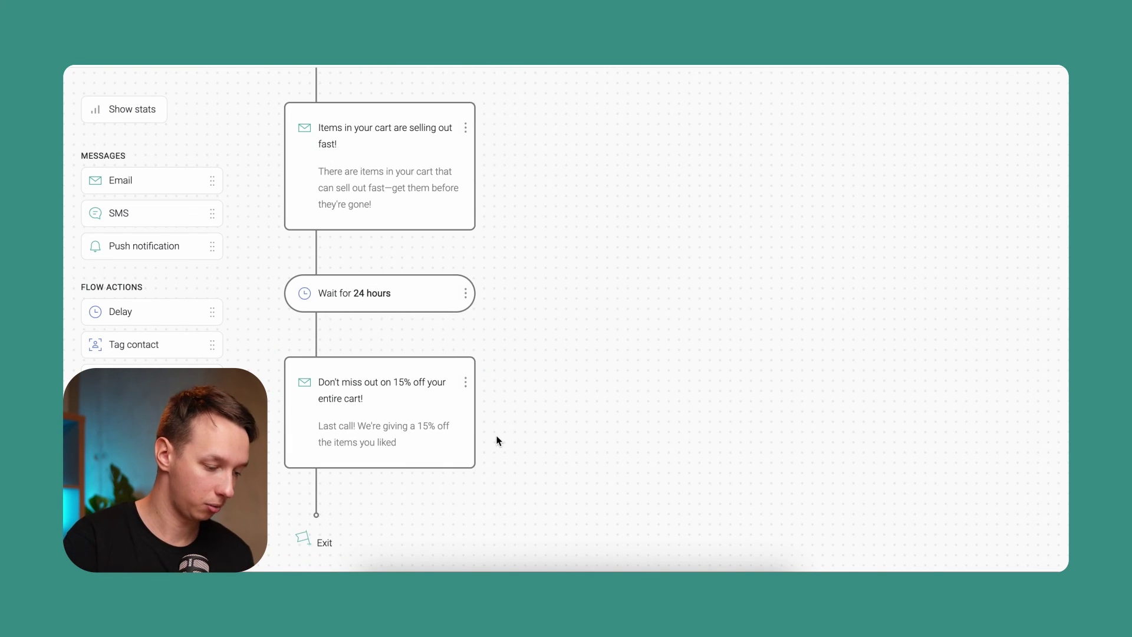